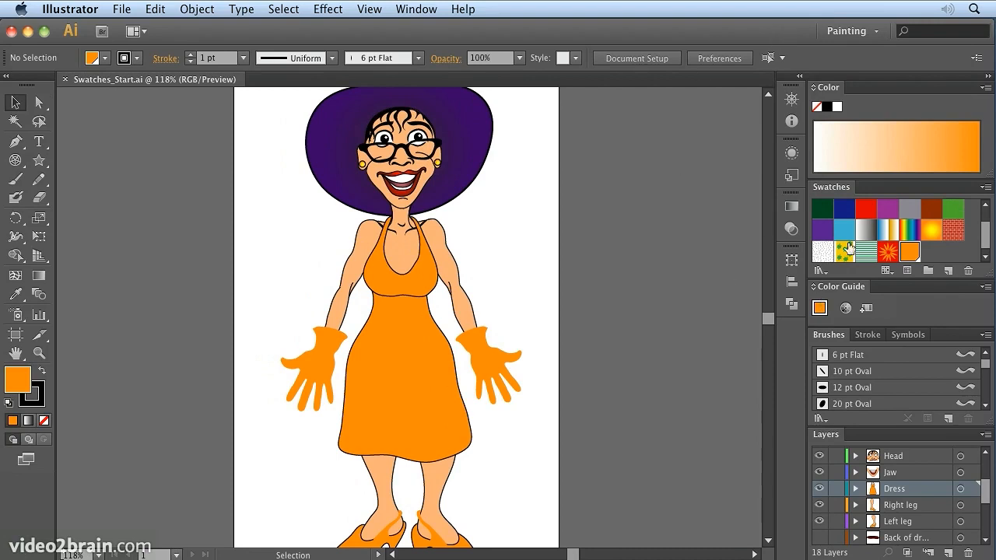
Step: Widen the panel dock and collapse the Color Guide and Brushes panels to make more room for Layers
{"action": "left_click_drag", "start_coordinate": [809, 289], "coordinate": [710, 287]}
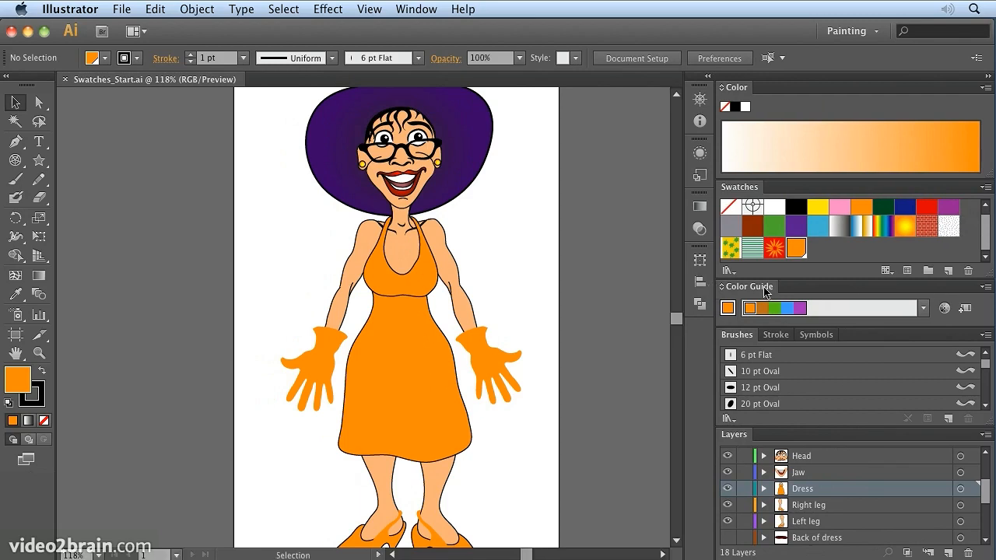
{"action": "left_click", "coordinate": [758, 287]}
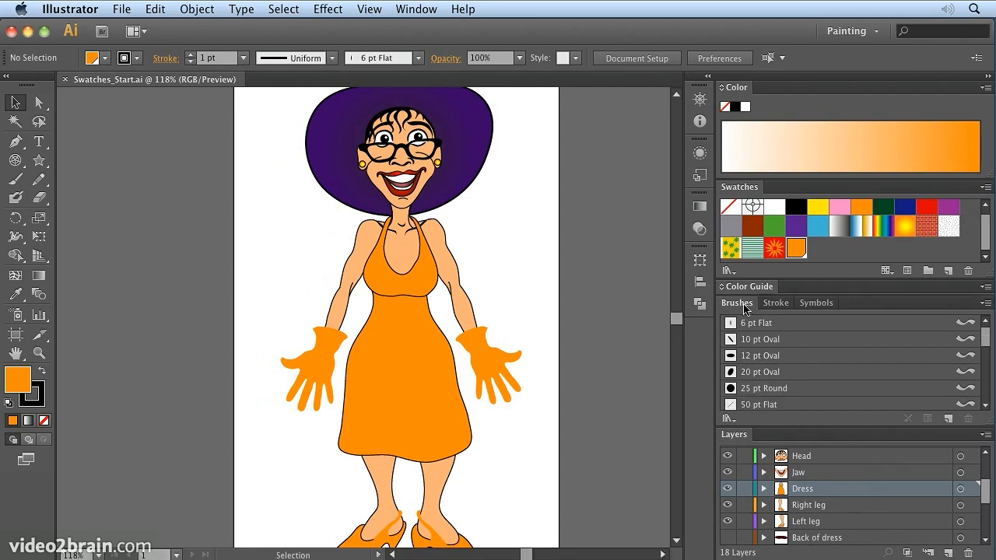
{"action": "left_click", "coordinate": [744, 307]}
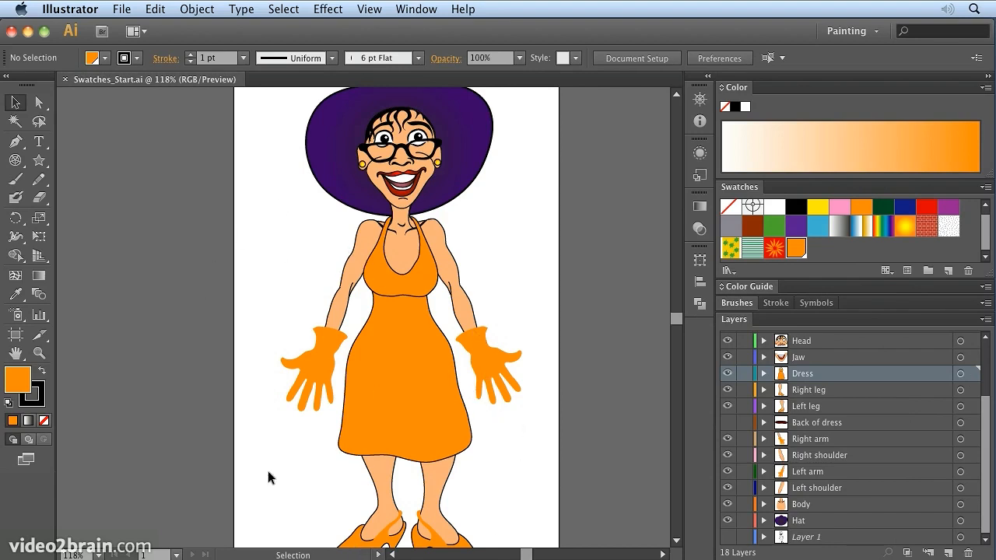
Step: Change the global swatch "Orange for clothes" to R 155, G 40, B 0 with the preview turned on
{"action": "double_click", "coordinate": [796, 248]}
{"action": "left_click_drag", "start_coordinate": [651, 253], "coordinate": [642, 257]}
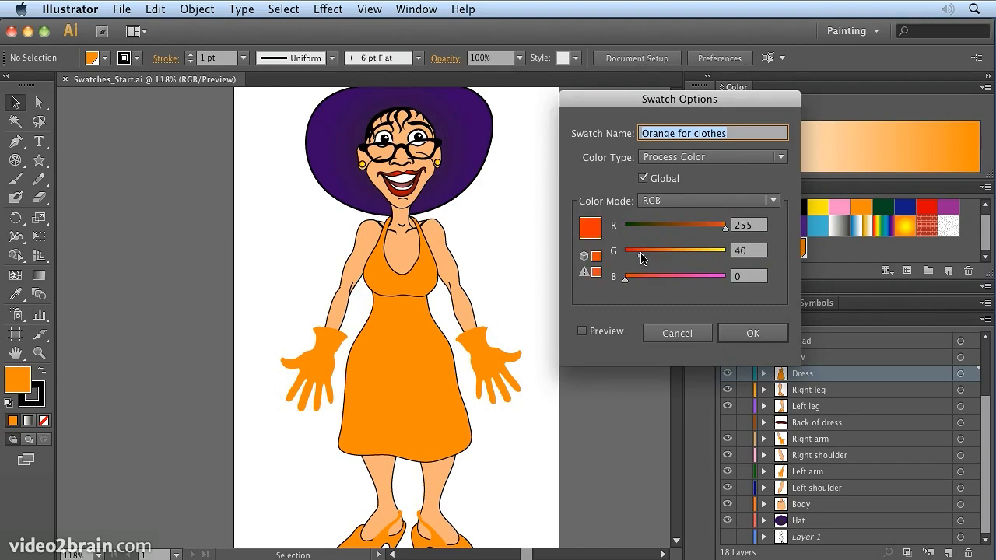
{"action": "left_click", "coordinate": [587, 334]}
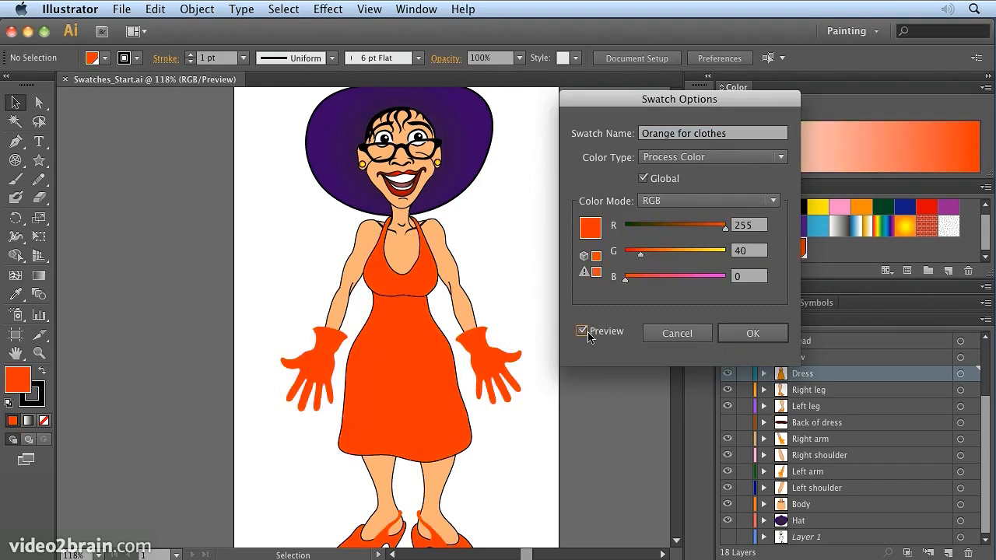
{"action": "left_click_drag", "start_coordinate": [725, 226], "coordinate": [686, 234]}
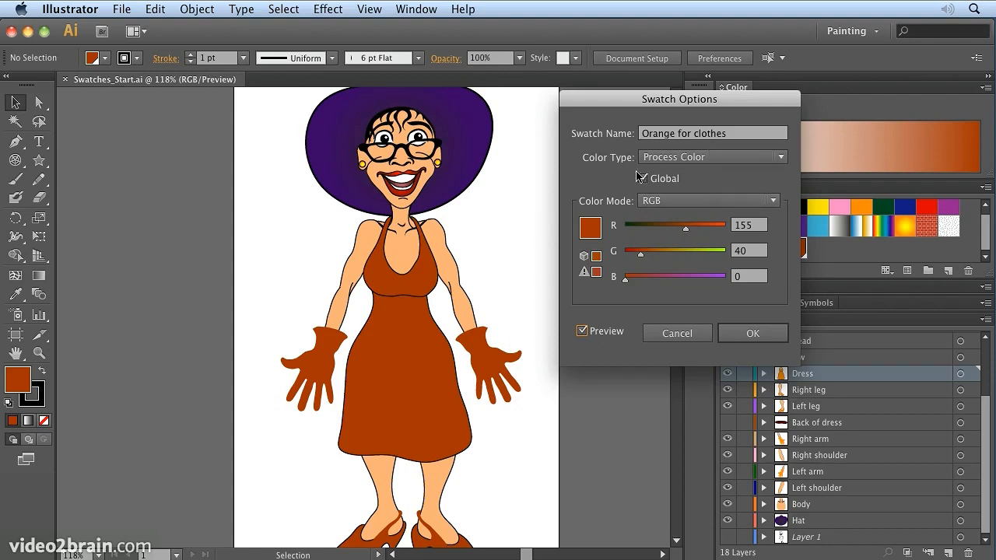
{"action": "left_click", "coordinate": [748, 332]}
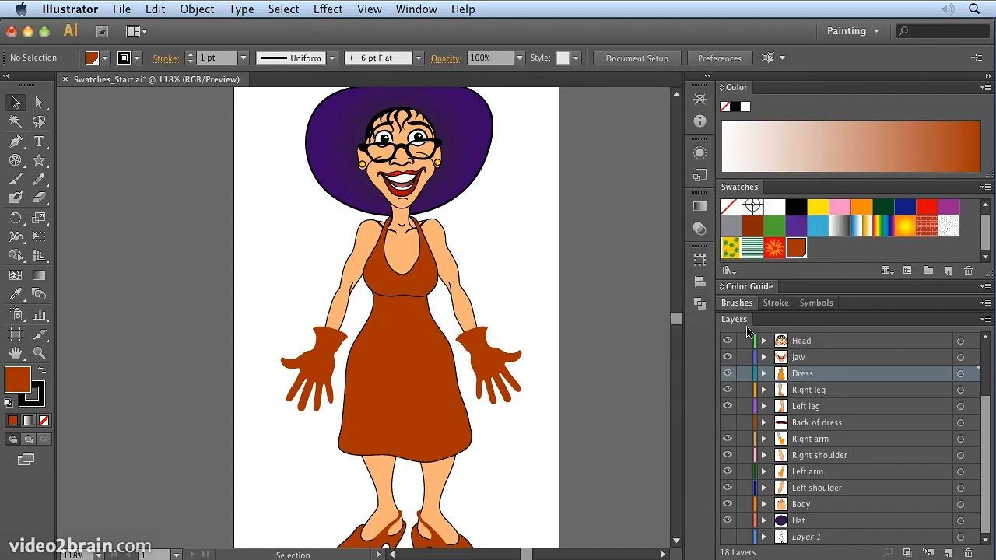
Step: Select the right shoulder's skin shape together with all other objects that have the same fill color
{"action": "left_click", "coordinate": [373, 231]}
{"action": "left_click", "coordinate": [443, 251]}
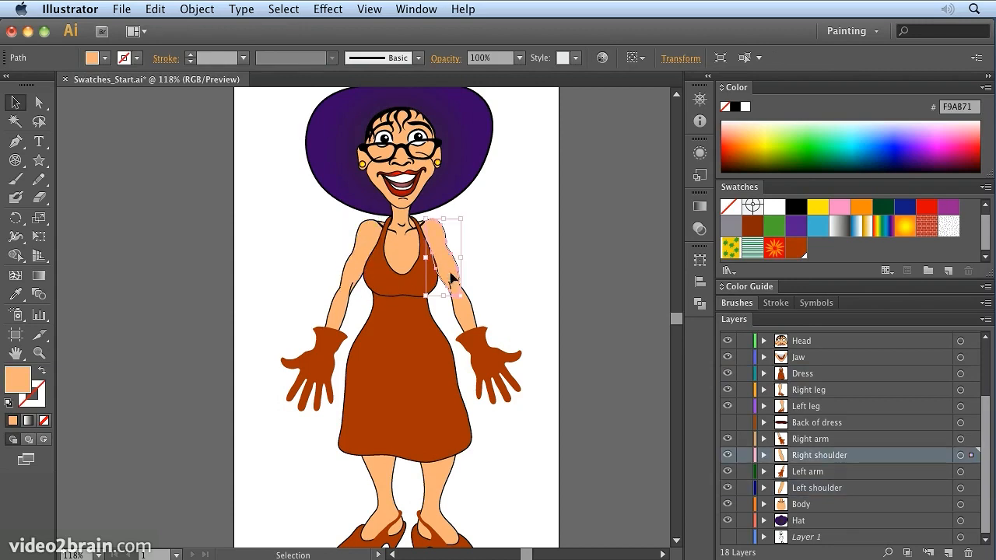
{"action": "left_click", "coordinate": [469, 326]}
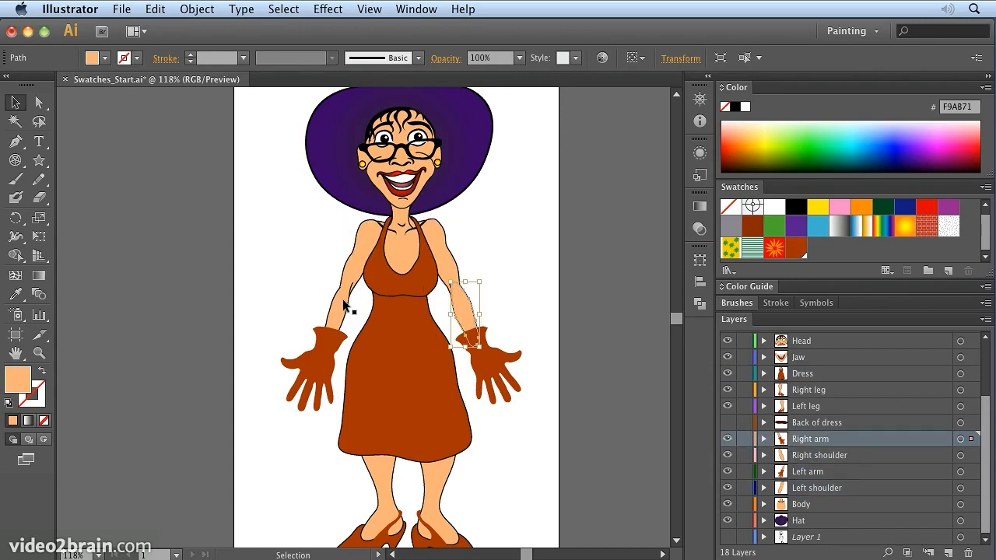
{"action": "left_click", "coordinate": [361, 245]}
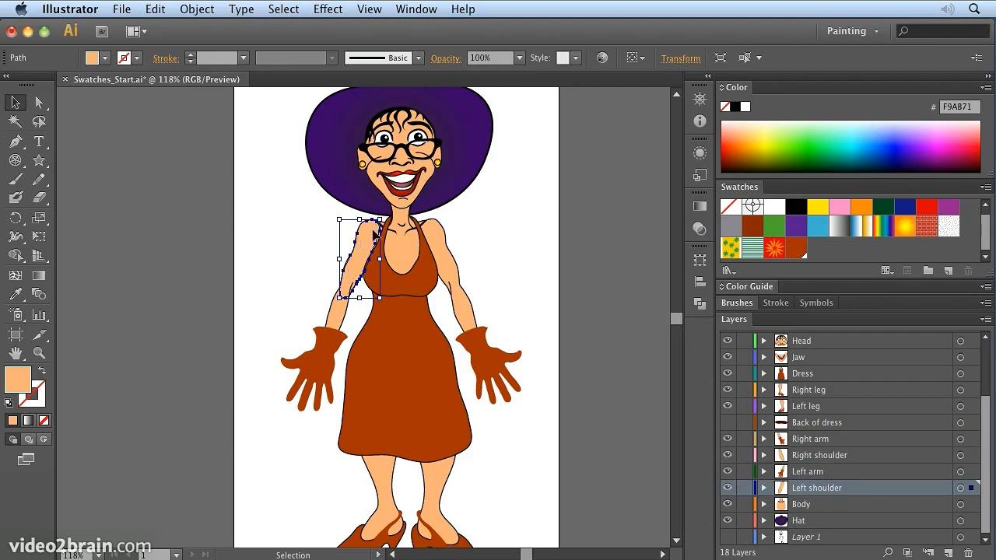
{"action": "left_click", "coordinate": [408, 213]}
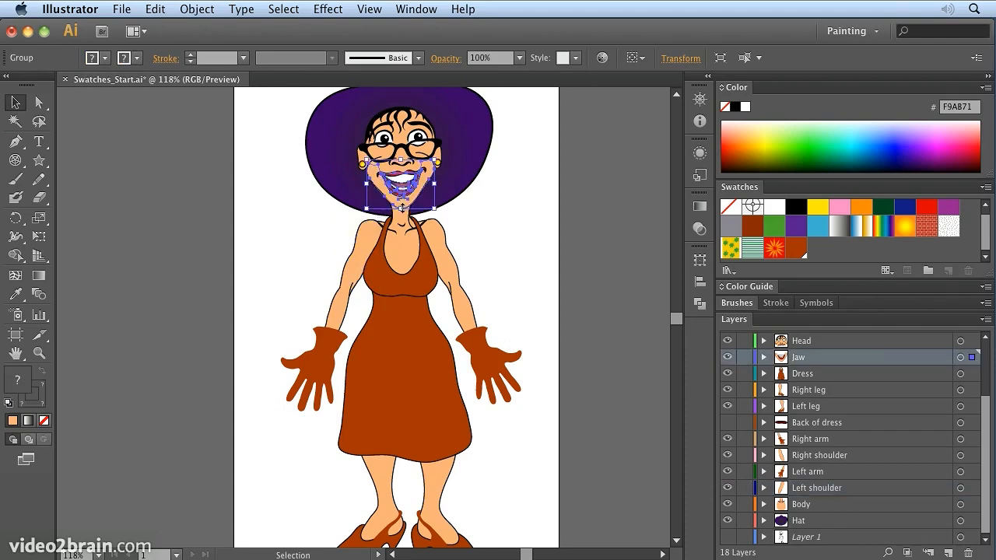
{"action": "left_click", "coordinate": [440, 252]}
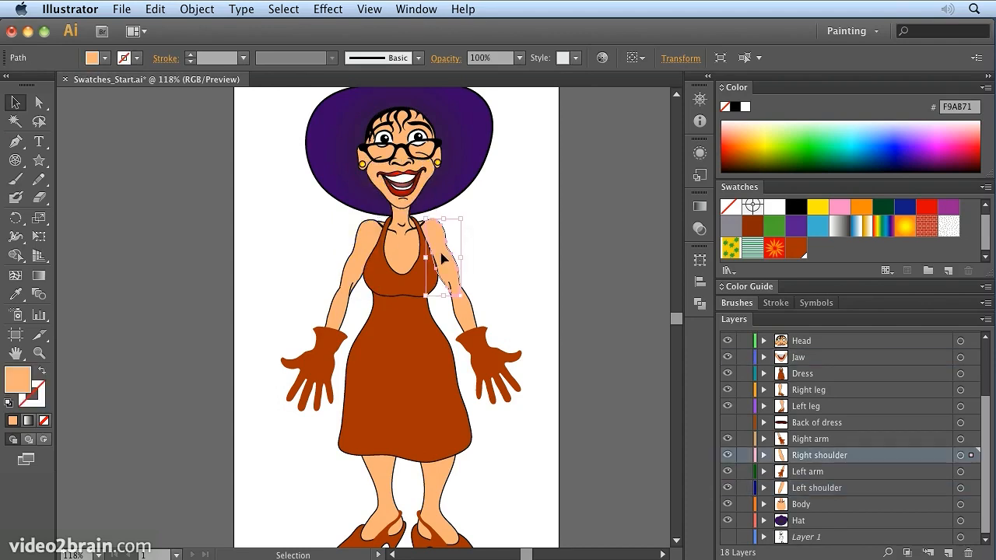
{"action": "left_click", "coordinate": [277, 11]}
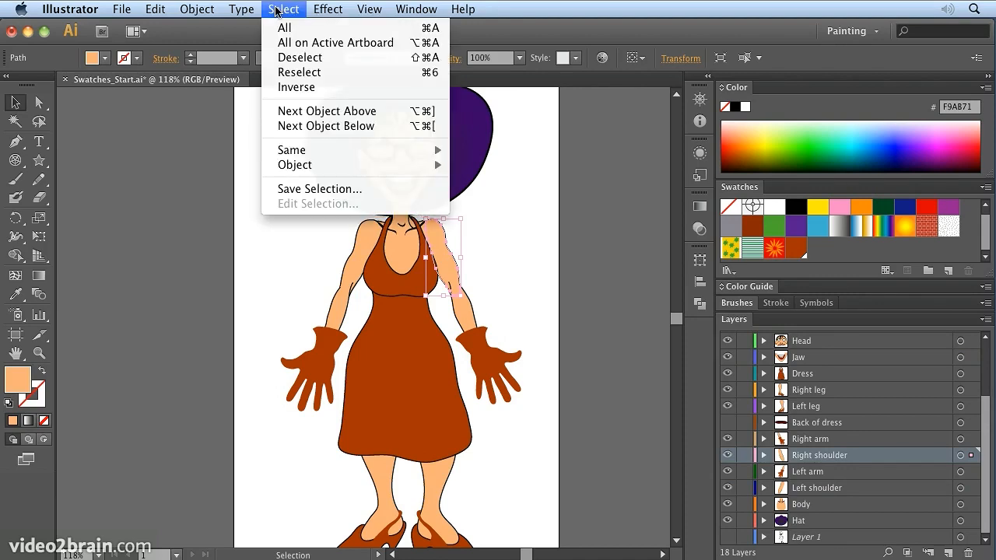
{"action": "mouse_move", "coordinate": [307, 149]}
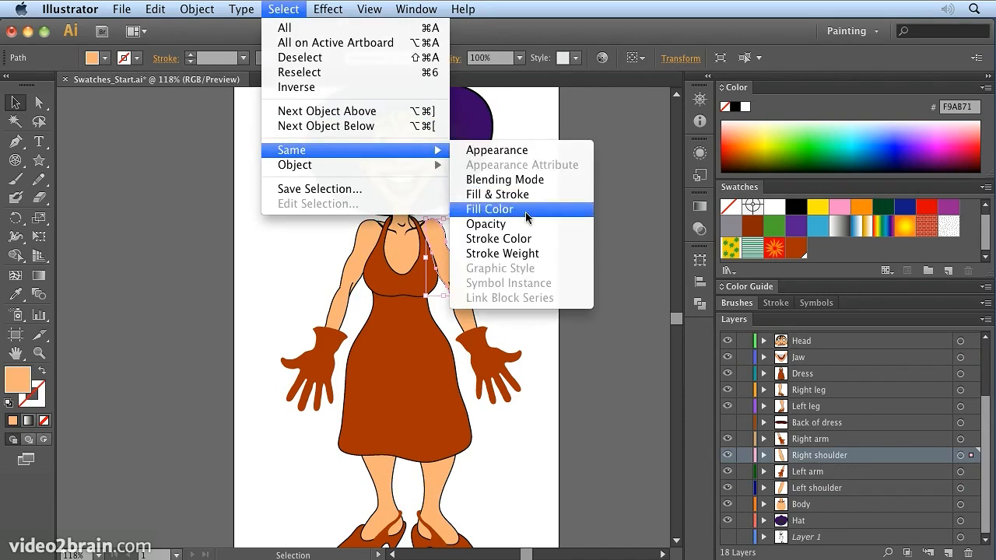
{"action": "left_click", "coordinate": [526, 210]}
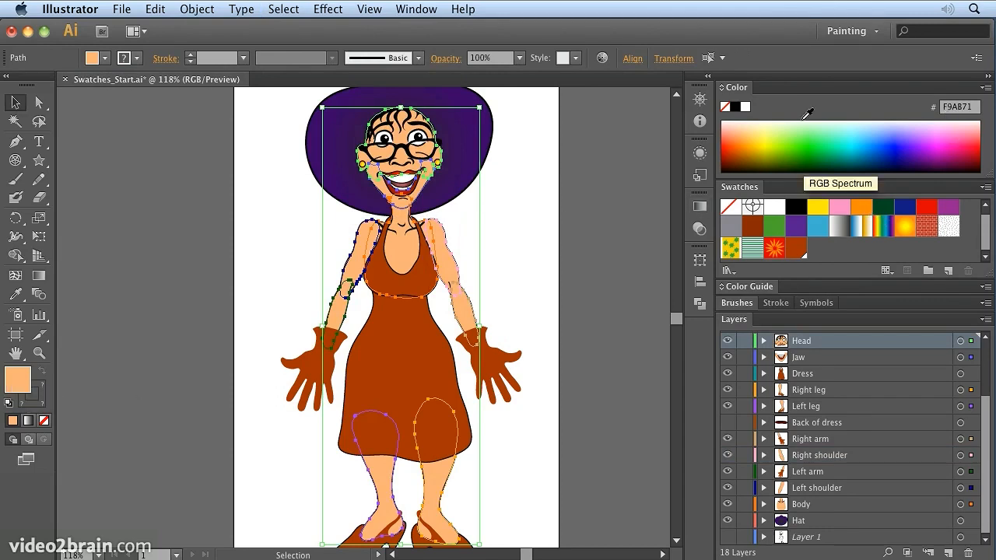
Step: Show the Color panel's full options and add the selected skin-tone fill to the Swatches panel
{"action": "left_click", "coordinate": [983, 88]}
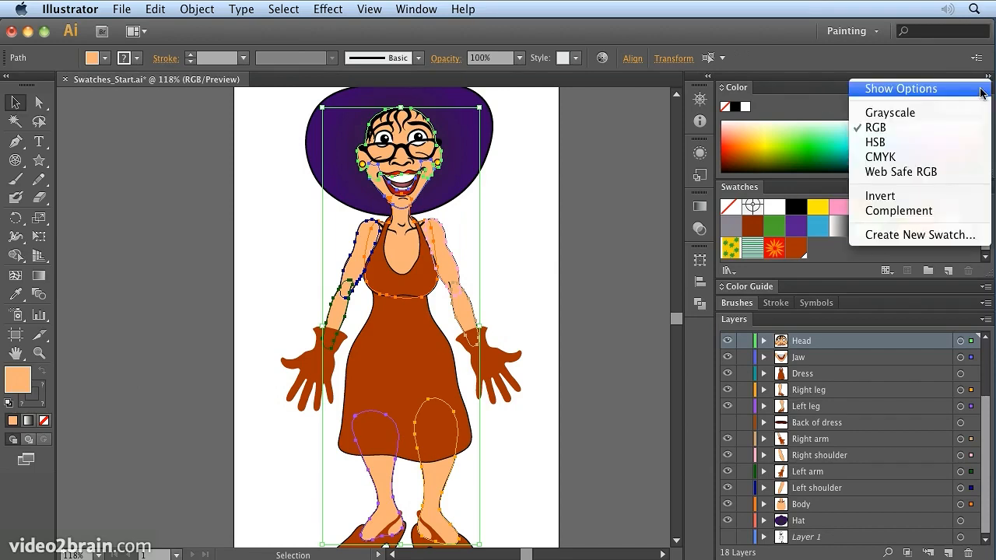
{"action": "left_click", "coordinate": [980, 90]}
{"action": "left_click_drag", "start_coordinate": [10, 381], "coordinate": [815, 294]}
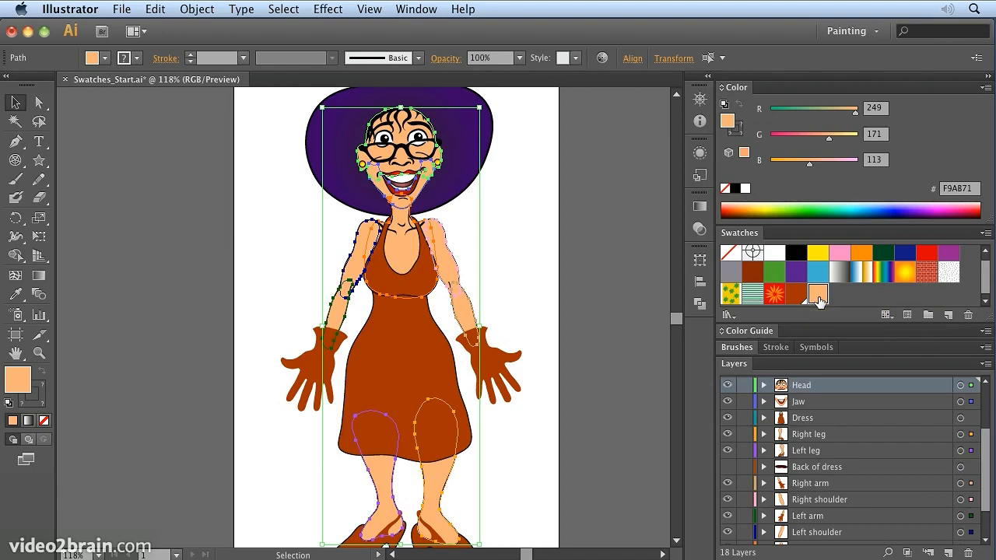
Step: Make the new skin-tone swatch global and set it to R 249, G 175, B 113 with the preview on
{"action": "double_click", "coordinate": [817, 298]}
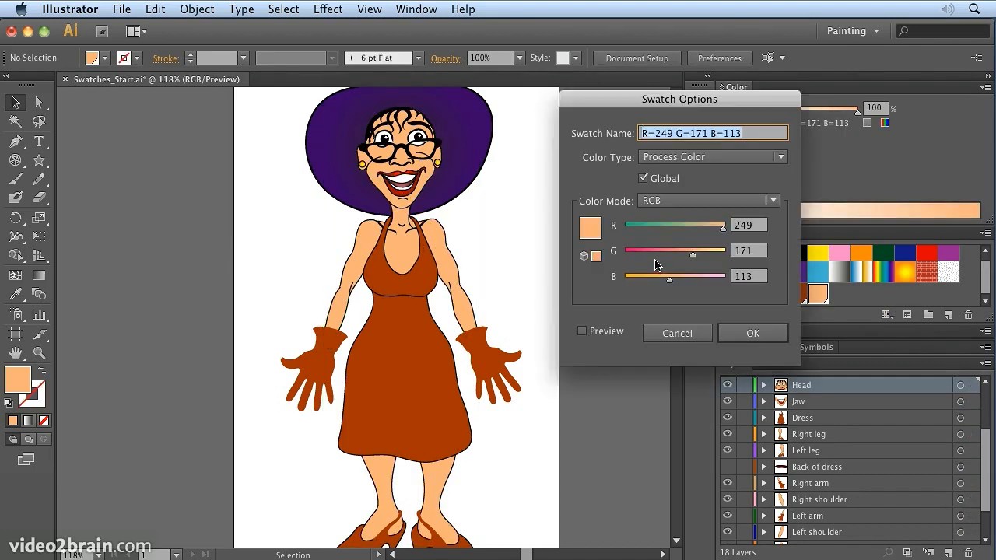
{"action": "left_click", "coordinate": [679, 255]}
{"action": "left_click_drag", "start_coordinate": [679, 257], "coordinate": [676, 255]}
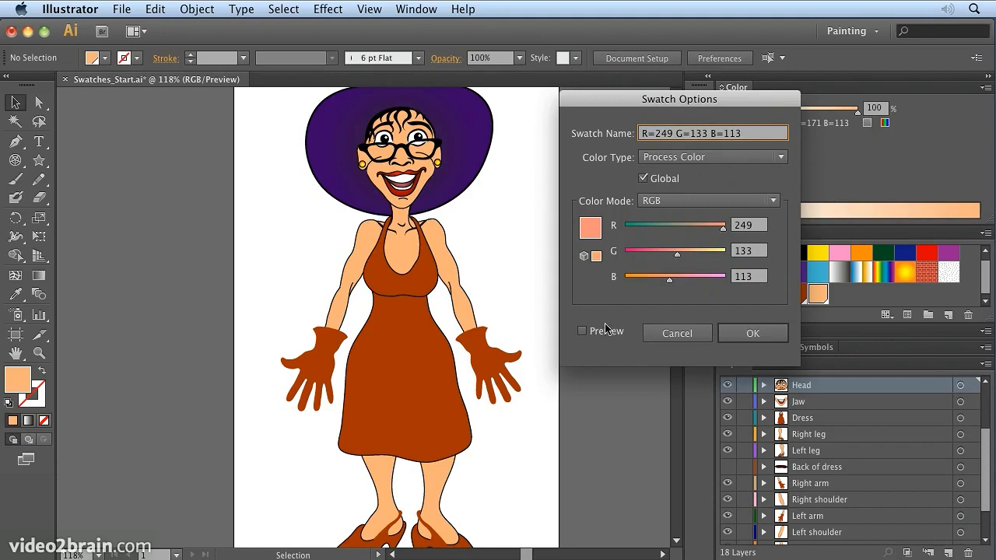
{"action": "left_click", "coordinate": [581, 331]}
{"action": "left_click", "coordinate": [695, 255]}
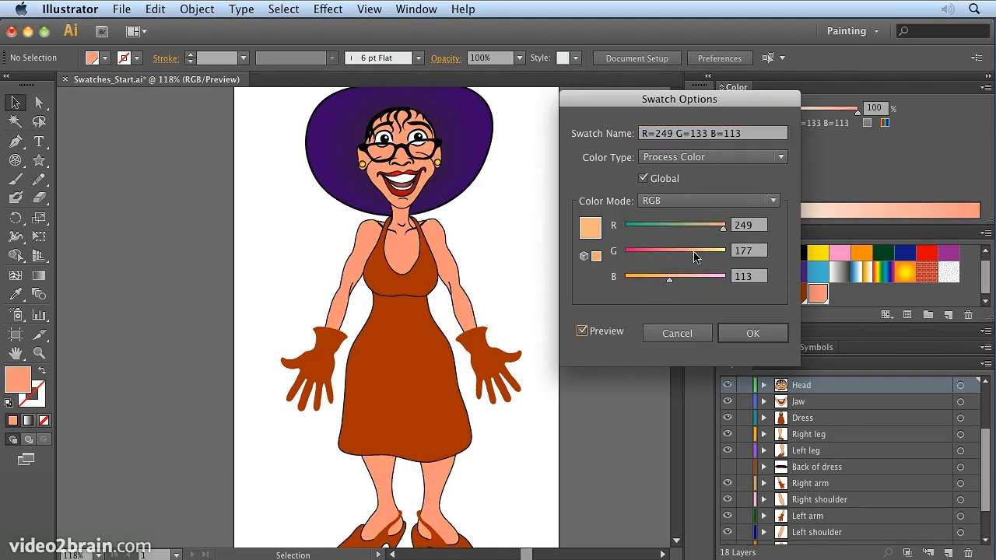
{"action": "left_click_drag", "start_coordinate": [695, 256], "coordinate": [693, 260]}
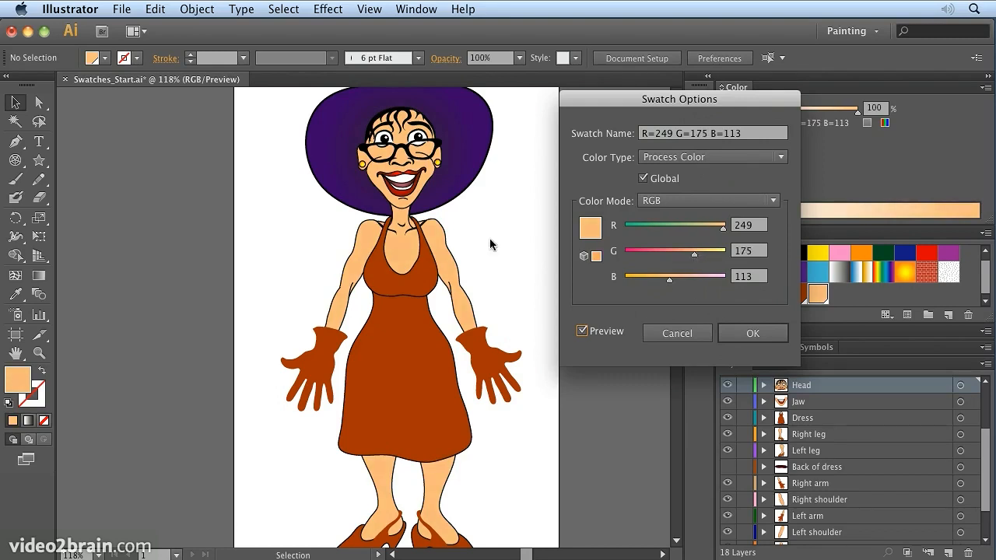
{"action": "left_click", "coordinate": [753, 334]}
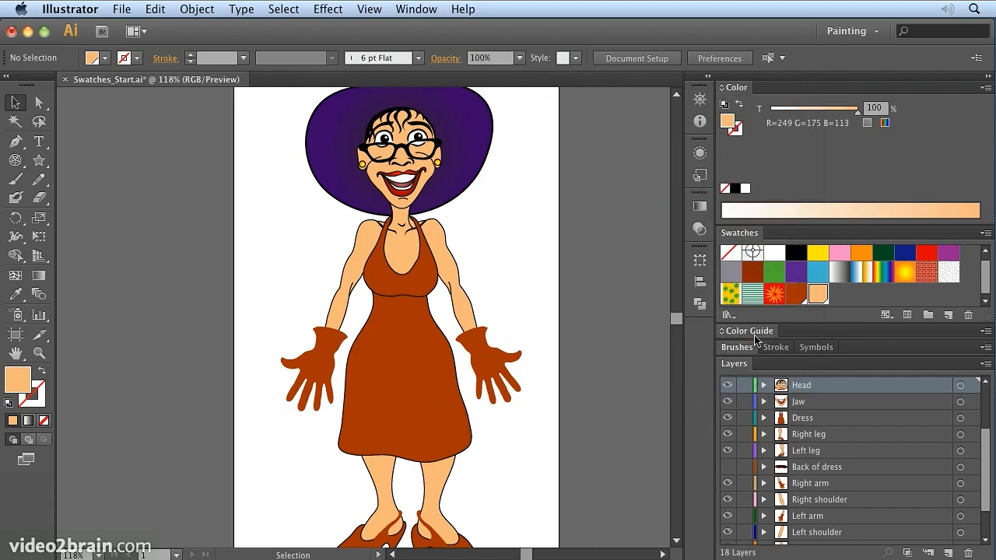
Step: Try different tints of the "Orange for clothes" fill on the skirt, return it to 100%, and deselect the skirt
{"action": "left_click_drag", "start_coordinate": [856, 115], "coordinate": [897, 118]}
{"action": "left_click", "coordinate": [415, 356]}
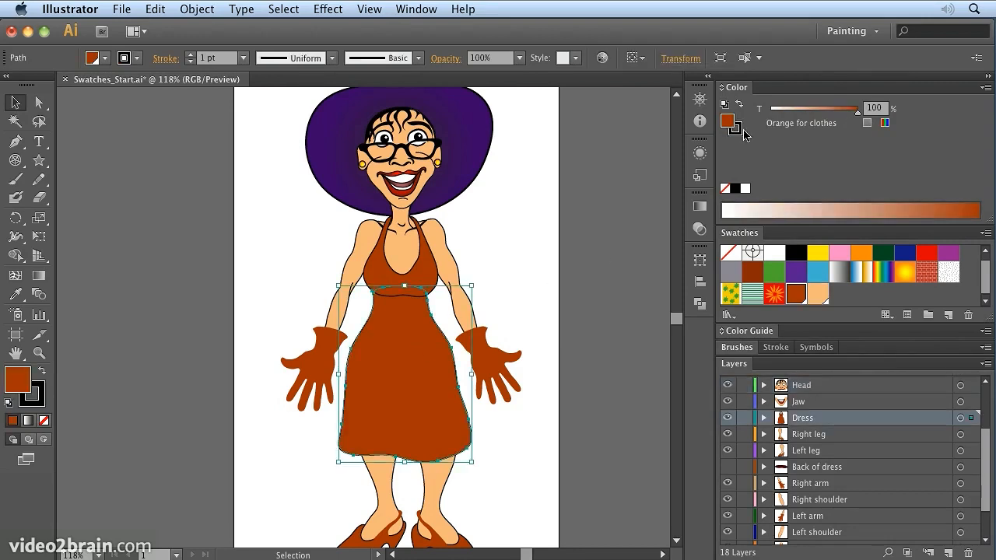
{"action": "left_click_drag", "start_coordinate": [823, 115], "coordinate": [858, 117]}
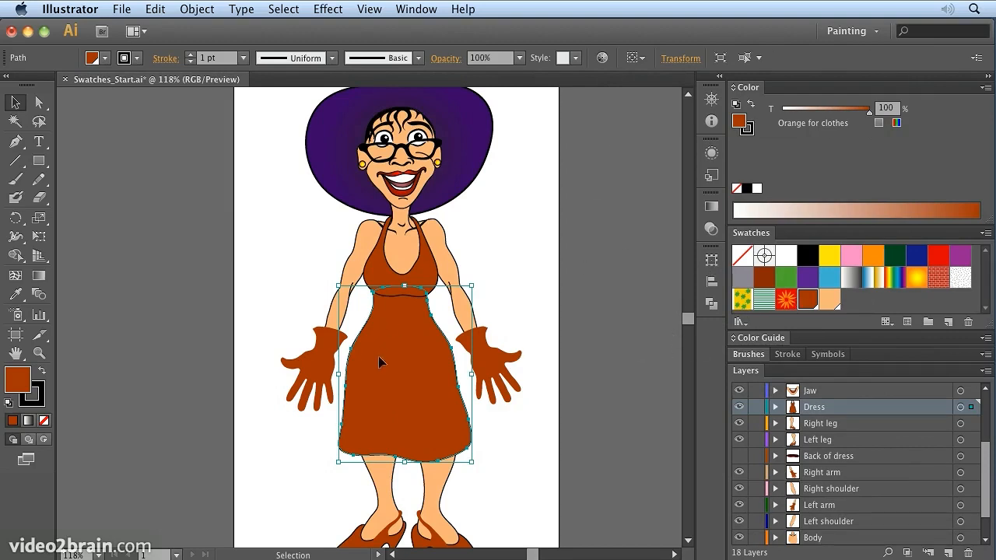
{"action": "key", "text": "super"}
{"action": "left_click", "coordinate": [521, 305], "text": "super"}
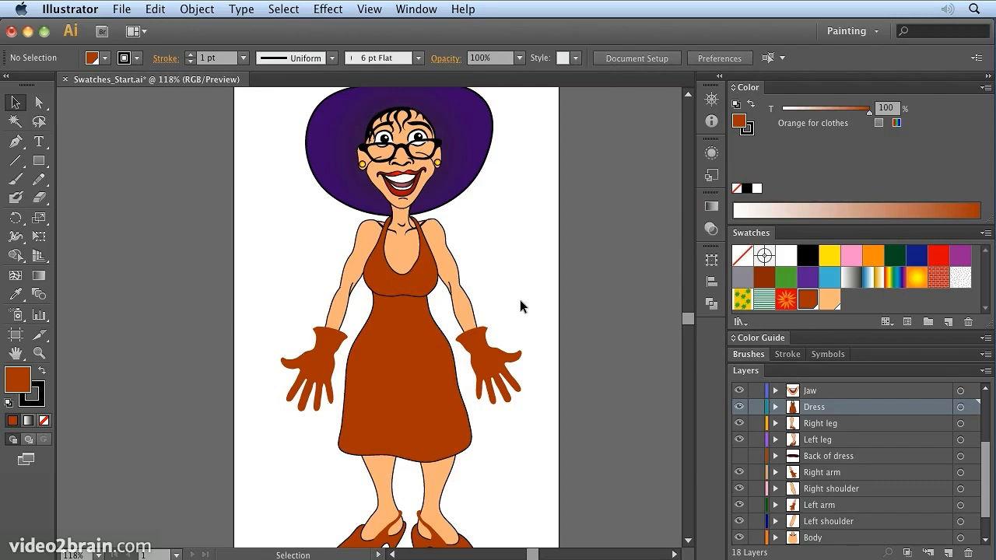
Step: Open the Kids Stuff swatch library, enlarge its floating panel to show all color groups, and move it beside the hat
{"action": "left_click", "coordinate": [745, 328]}
{"action": "mouse_move", "coordinate": [767, 294]}
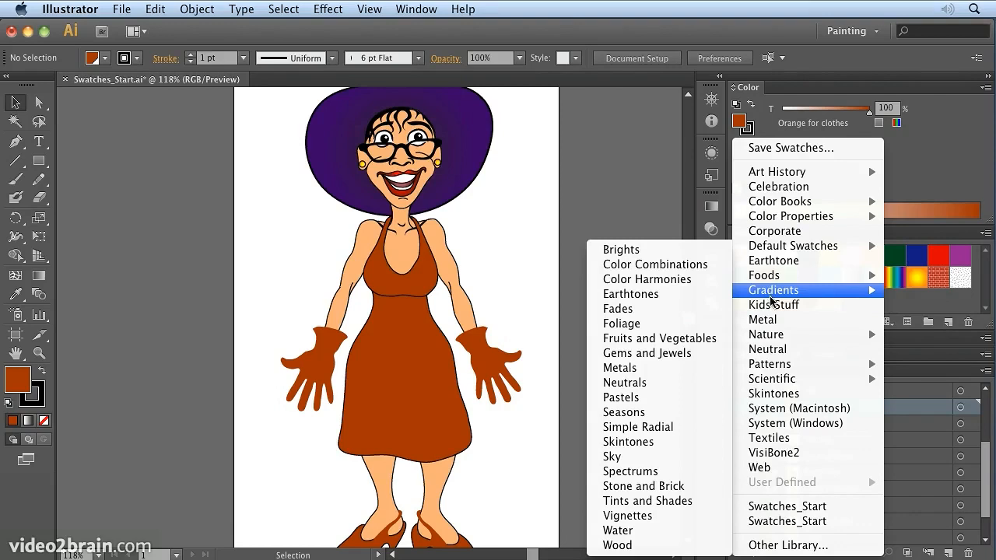
{"action": "left_click", "coordinate": [772, 305]}
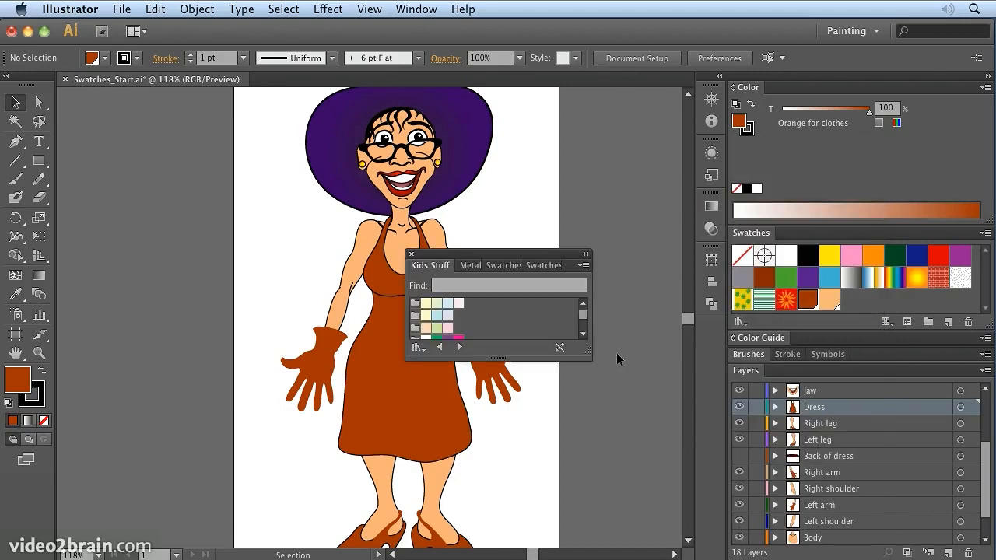
{"action": "left_click_drag", "start_coordinate": [589, 358], "coordinate": [596, 532]}
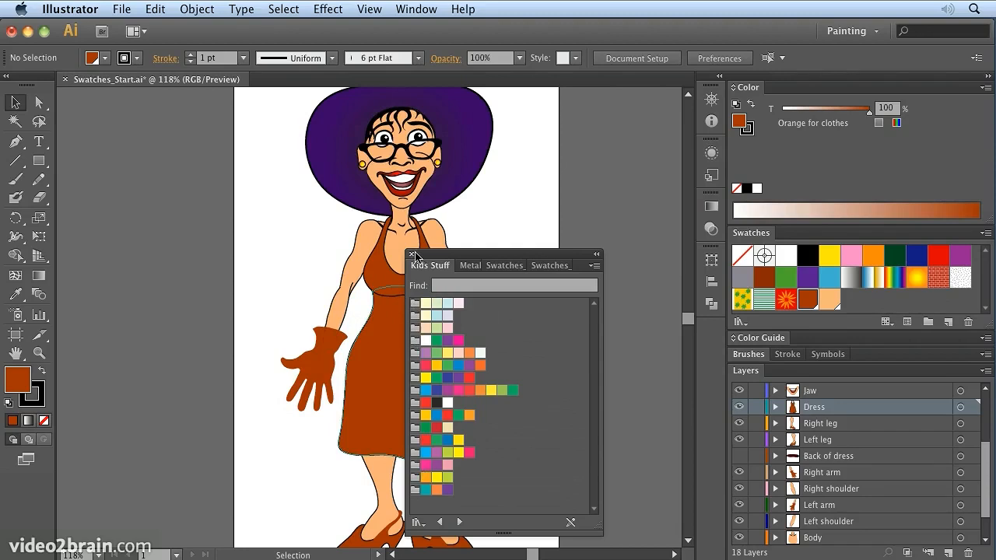
{"action": "left_click_drag", "start_coordinate": [416, 257], "coordinate": [497, 93]}
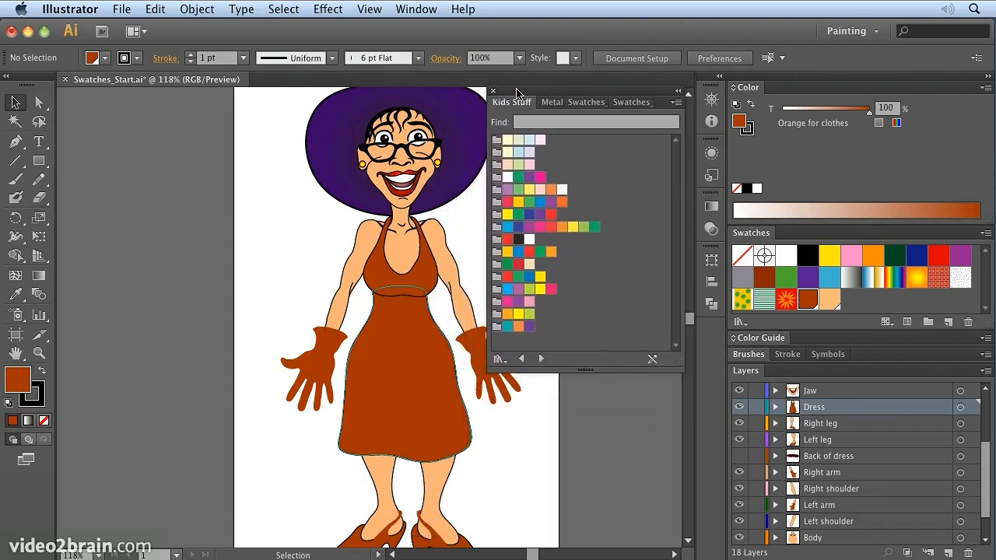
Step: Open the Brights gradient library and add its second gradient, the red one, to the document's swatches
{"action": "left_click", "coordinate": [741, 322]}
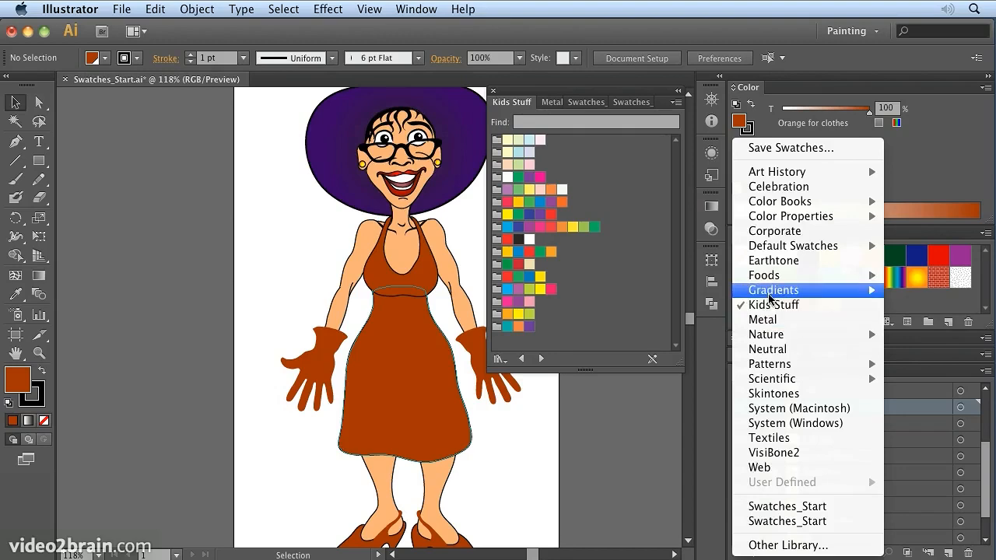
{"action": "mouse_move", "coordinate": [745, 292]}
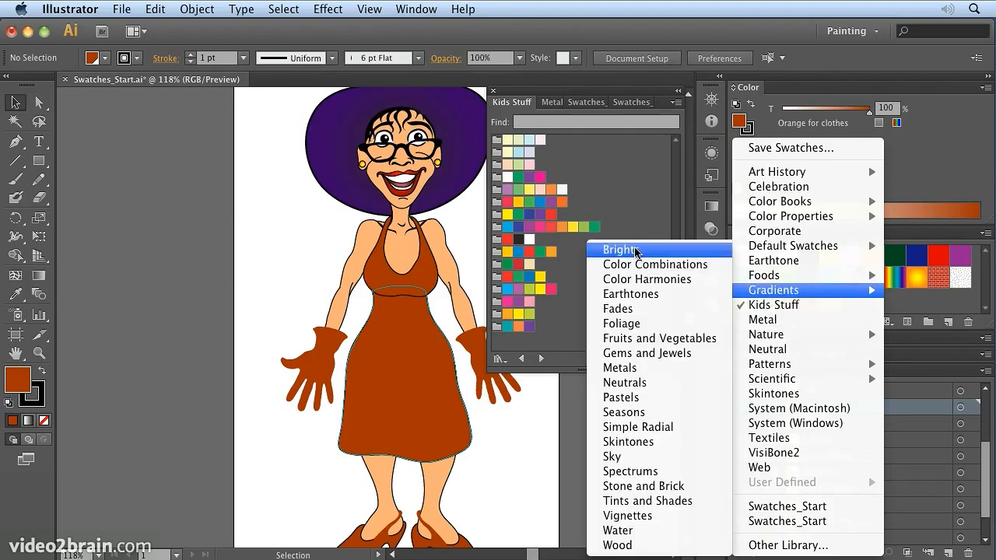
{"action": "left_click", "coordinate": [610, 249]}
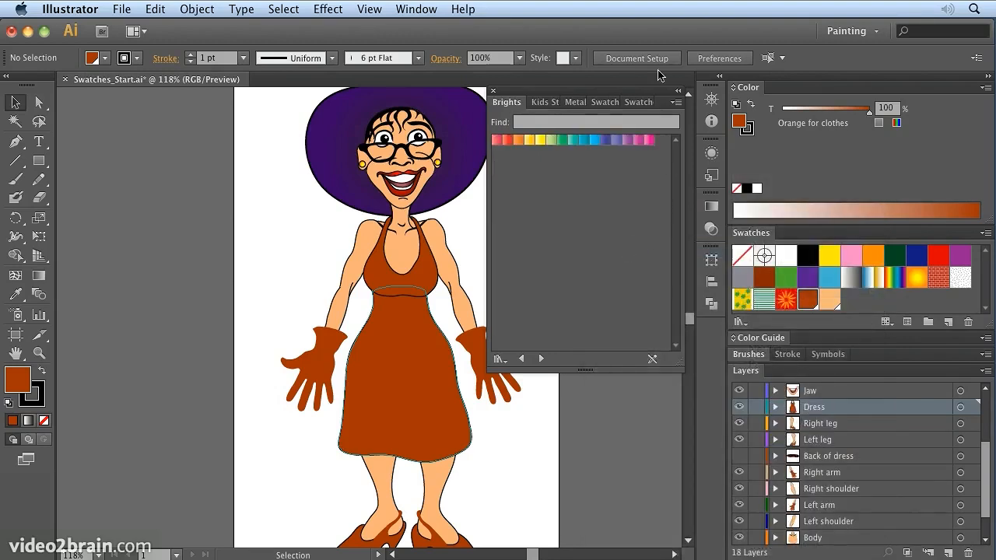
{"action": "left_click", "coordinate": [507, 141]}
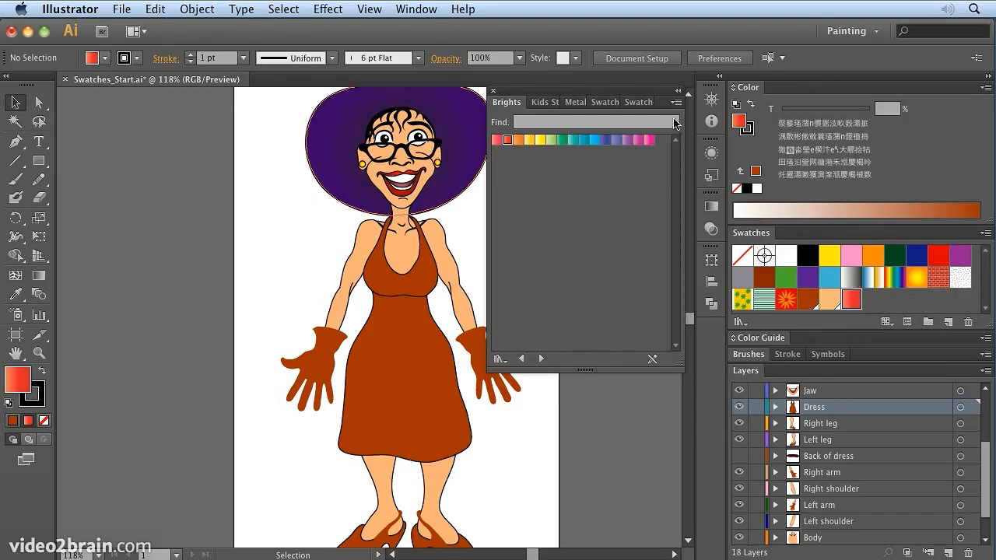
Step: Open the decorative Vonster Patterns swatch library and display its swatches as large thumbnails
{"action": "left_click", "coordinate": [742, 323]}
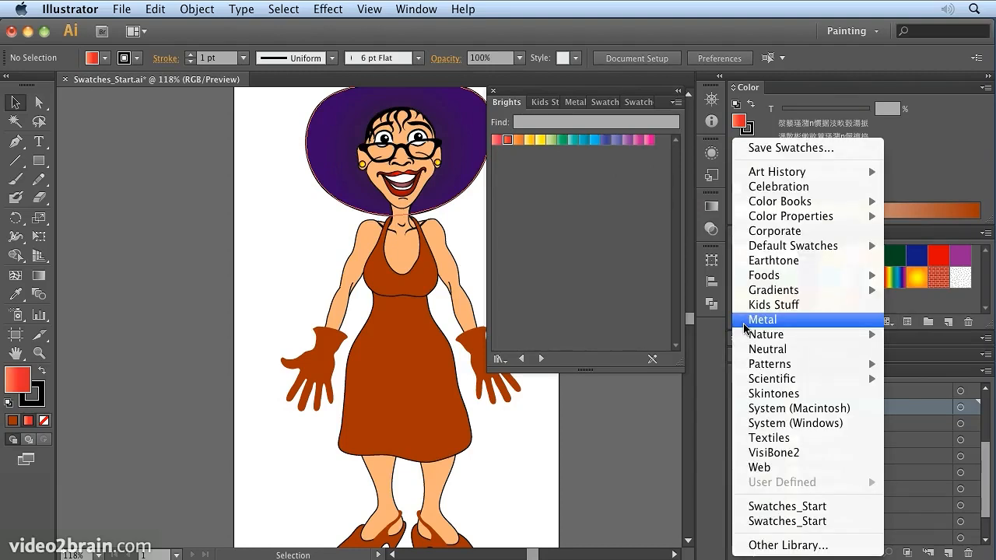
{"action": "mouse_move", "coordinate": [772, 365]}
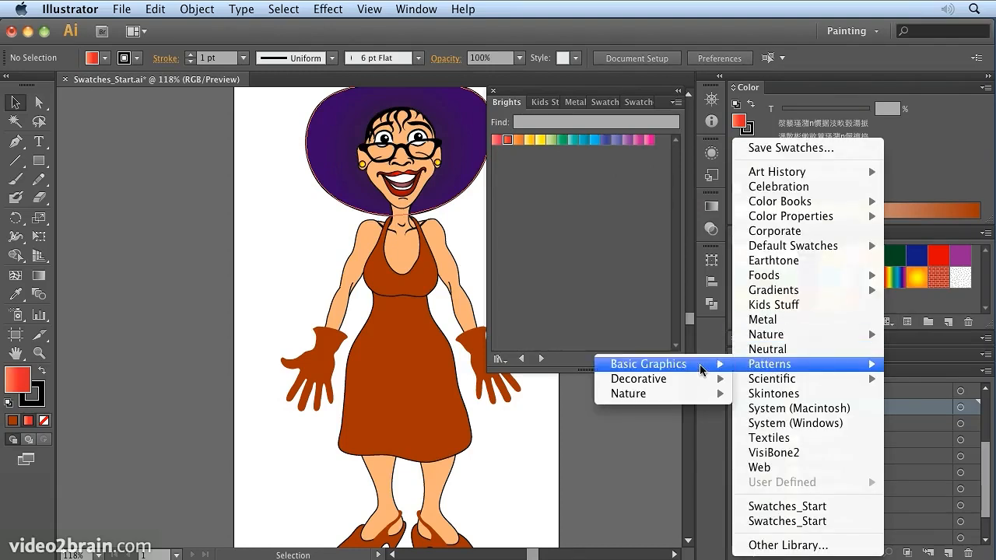
{"action": "mouse_move", "coordinate": [666, 380]}
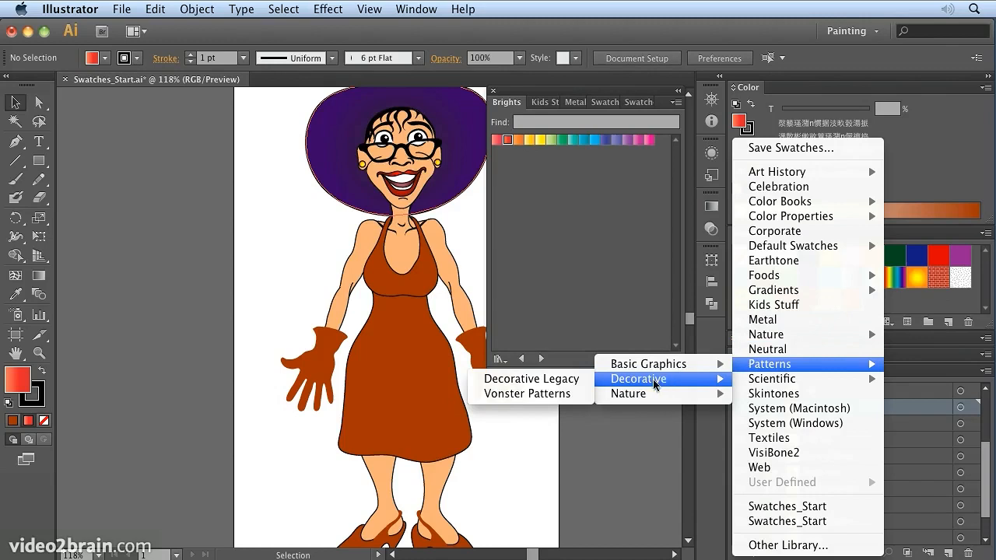
{"action": "left_click", "coordinate": [544, 397]}
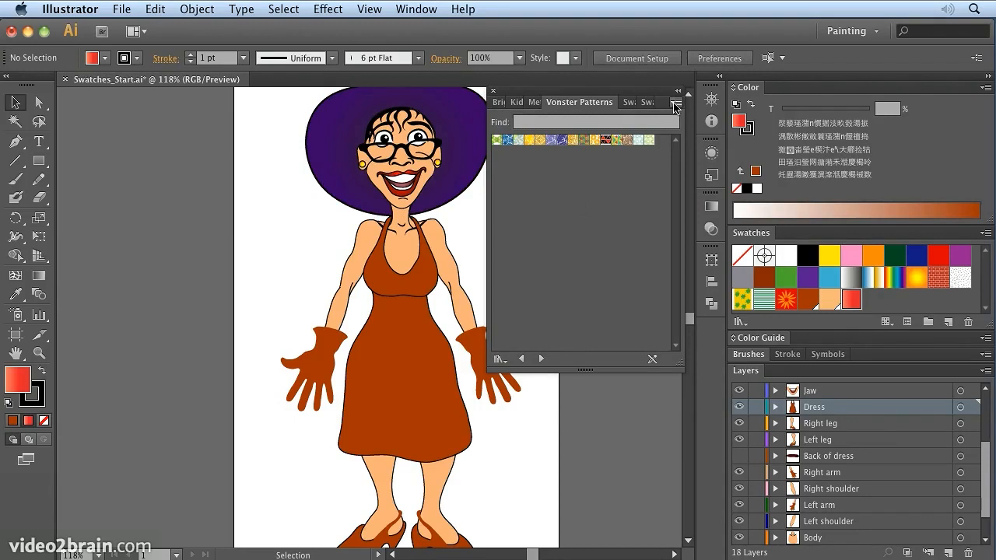
{"action": "left_click", "coordinate": [675, 105]}
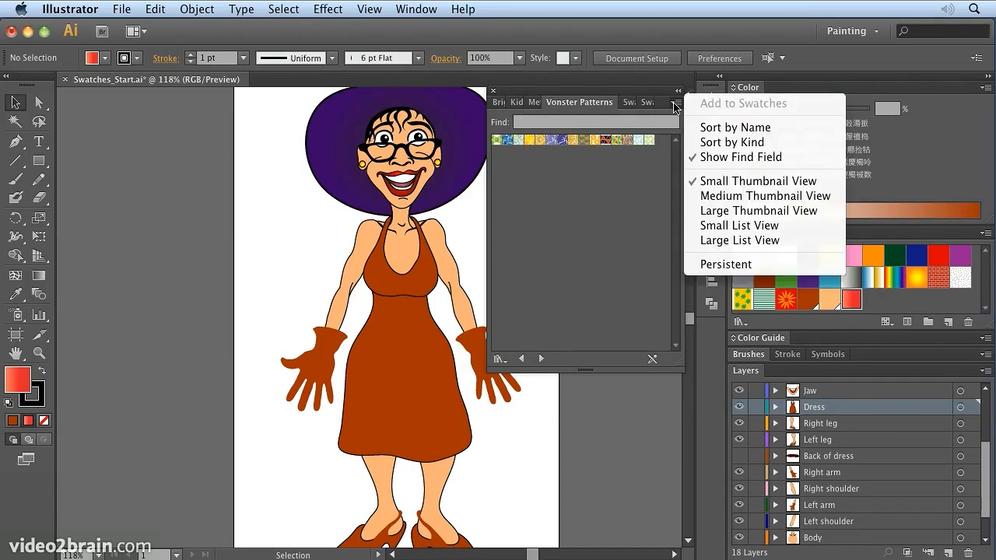
{"action": "left_click", "coordinate": [714, 211]}
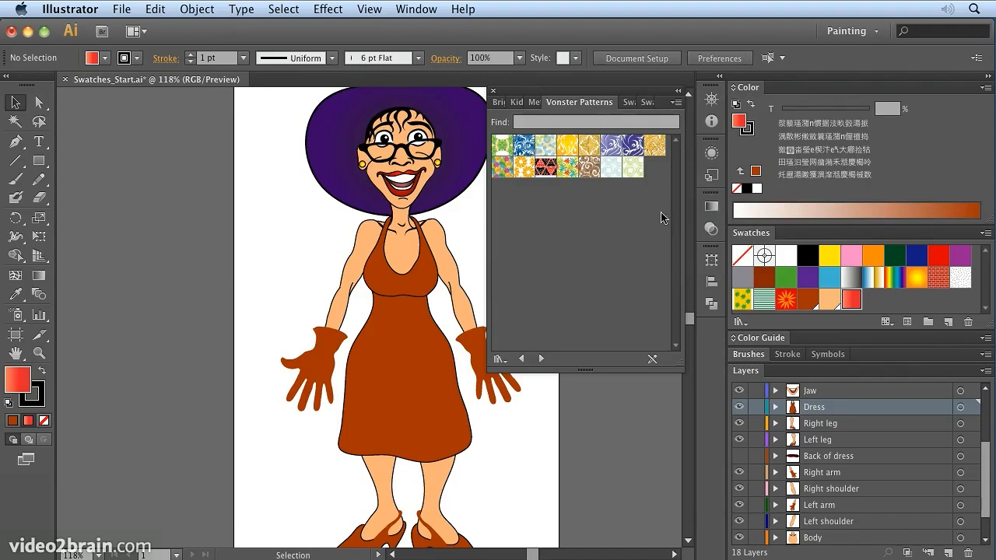
Step: Add the Coronation pattern from the Vonster Patterns library to the document's swatches and close the floating libraries
{"action": "left_click", "coordinate": [523, 166]}
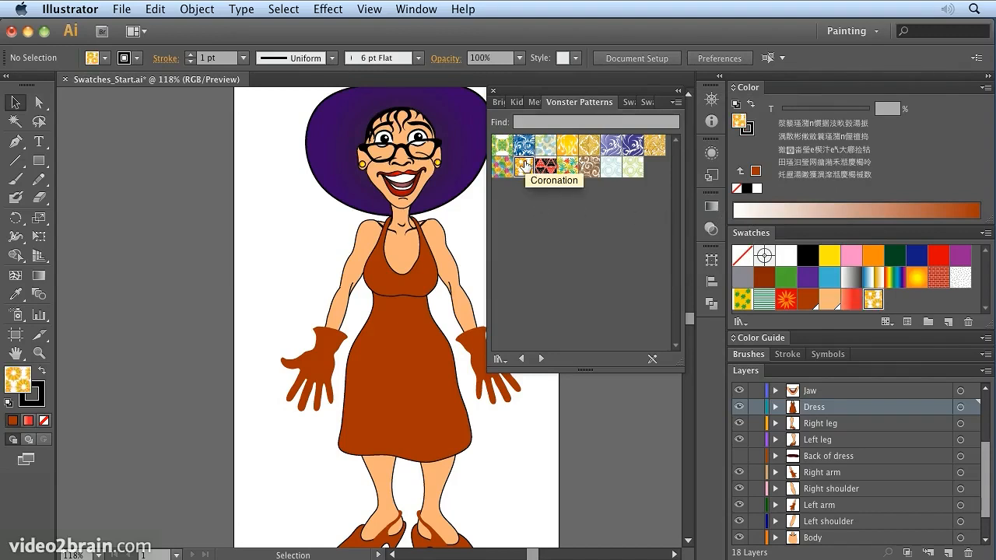
{"action": "left_click", "coordinate": [492, 91]}
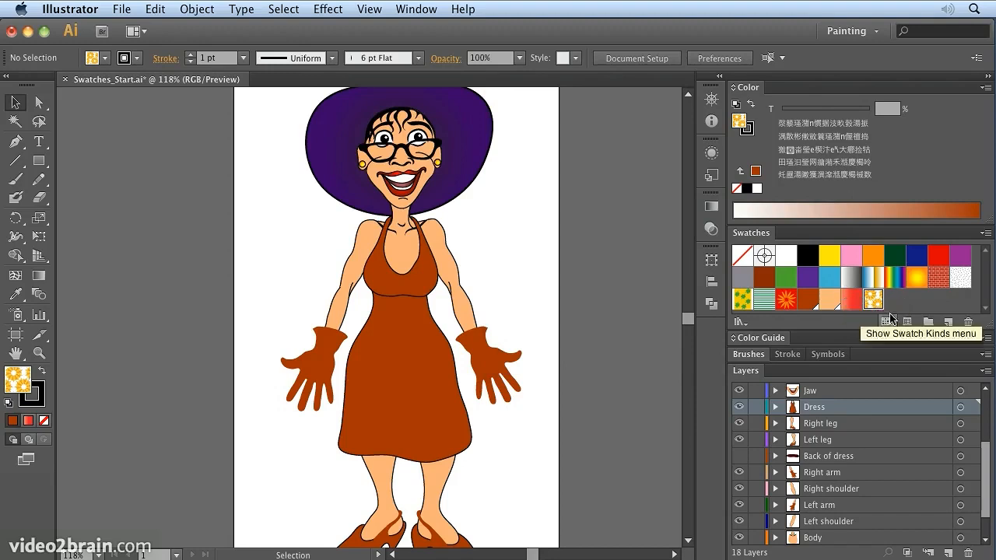
Step: Select the dress's skirt and bodice together and fill both with the red gradient swatch
{"action": "left_click", "coordinate": [431, 358]}
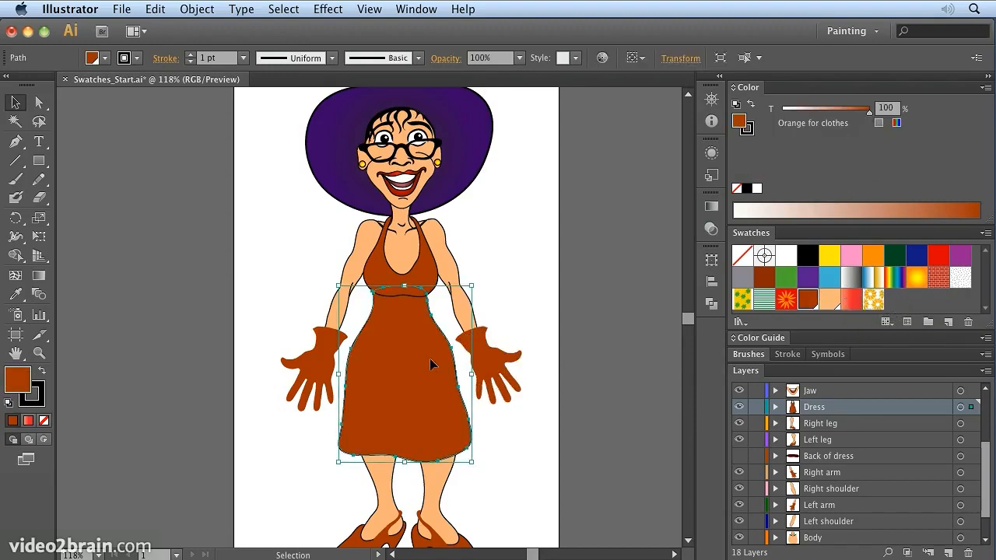
{"action": "left_click", "coordinate": [432, 279], "text": "shift"}
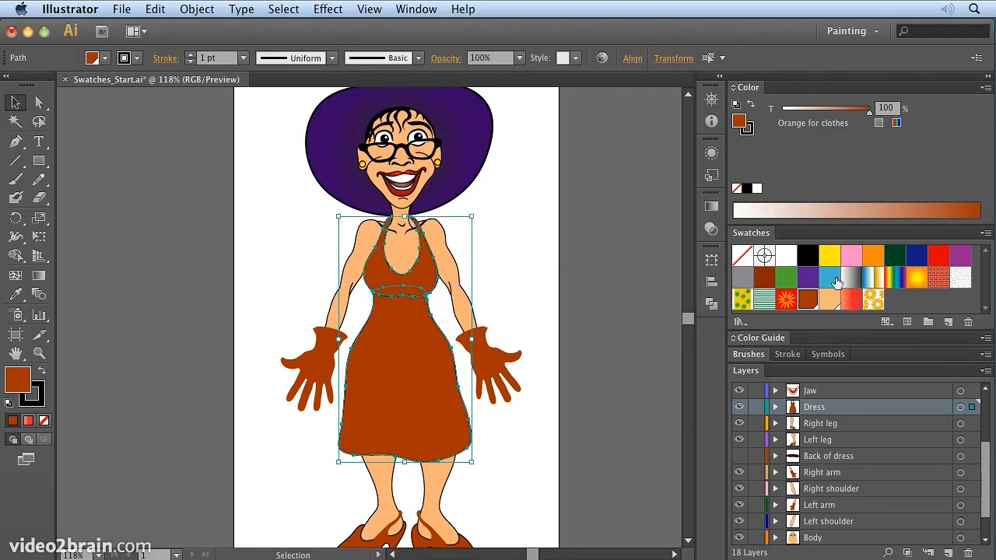
{"action": "left_click", "coordinate": [850, 305]}
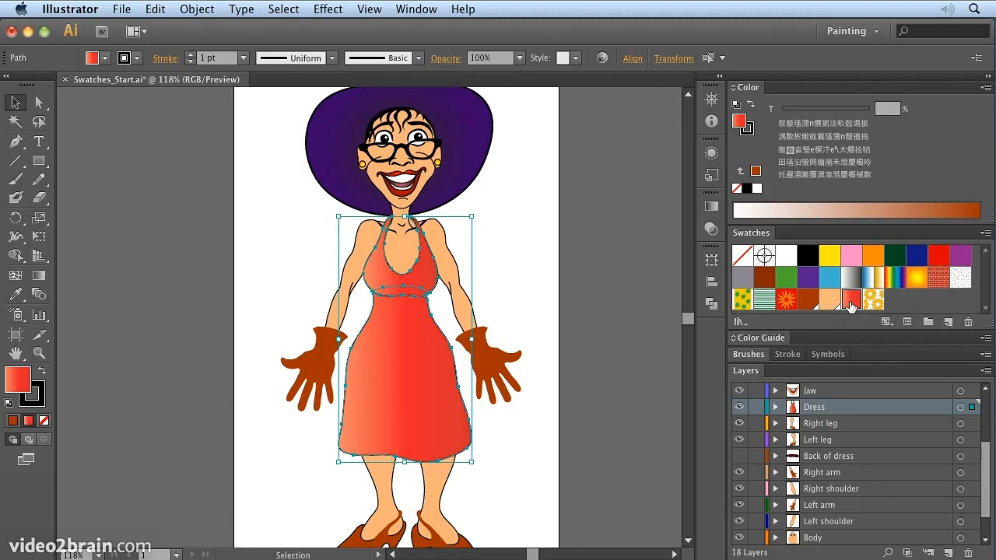
Step: Look at the Gradient settings of the dress fill and collapse them again
{"action": "left_click", "coordinate": [419, 8]}
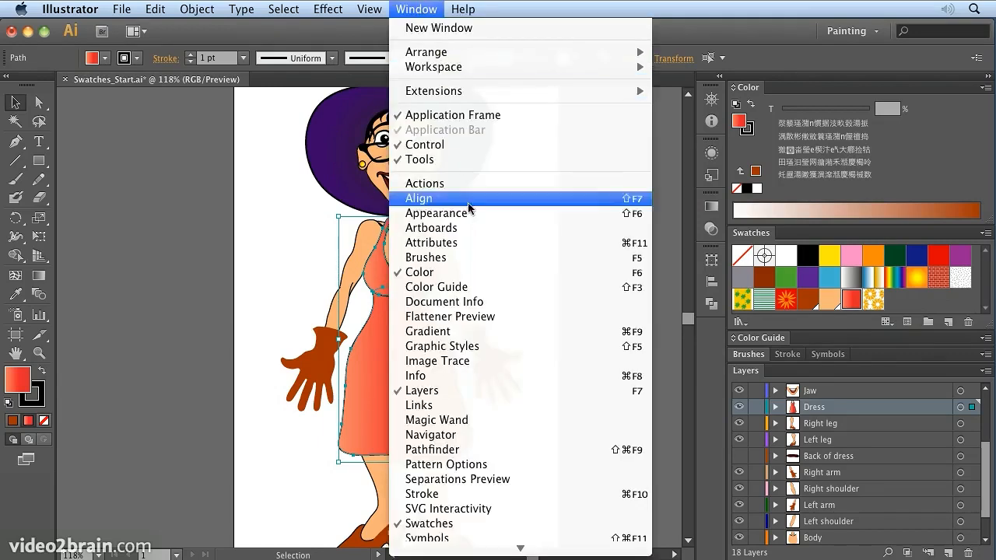
{"action": "left_click", "coordinate": [449, 338]}
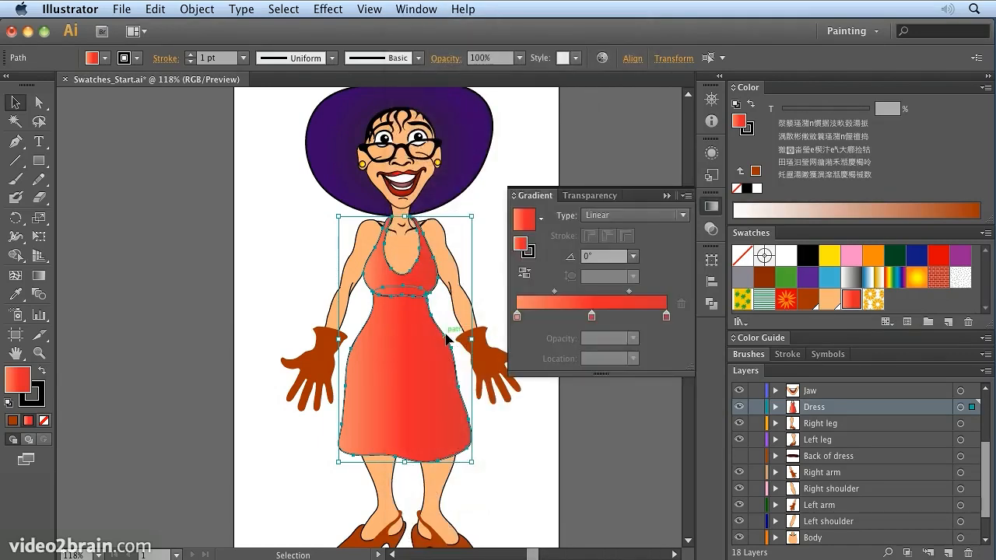
{"action": "left_click", "coordinate": [666, 196]}
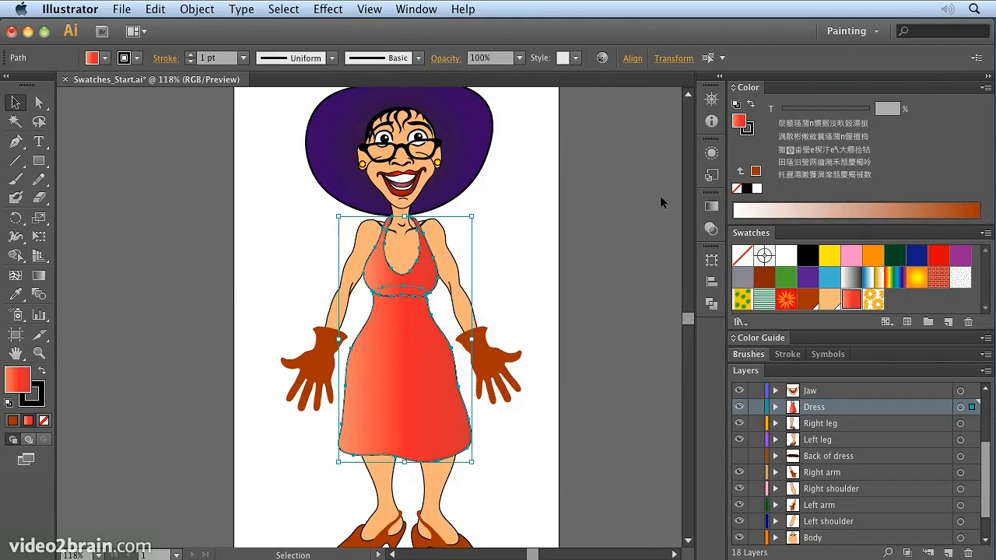
Step: With the Gradient tool, move the skirt gradient's starting color stop toward the center of the skirt
{"action": "left_click", "coordinate": [38, 276]}
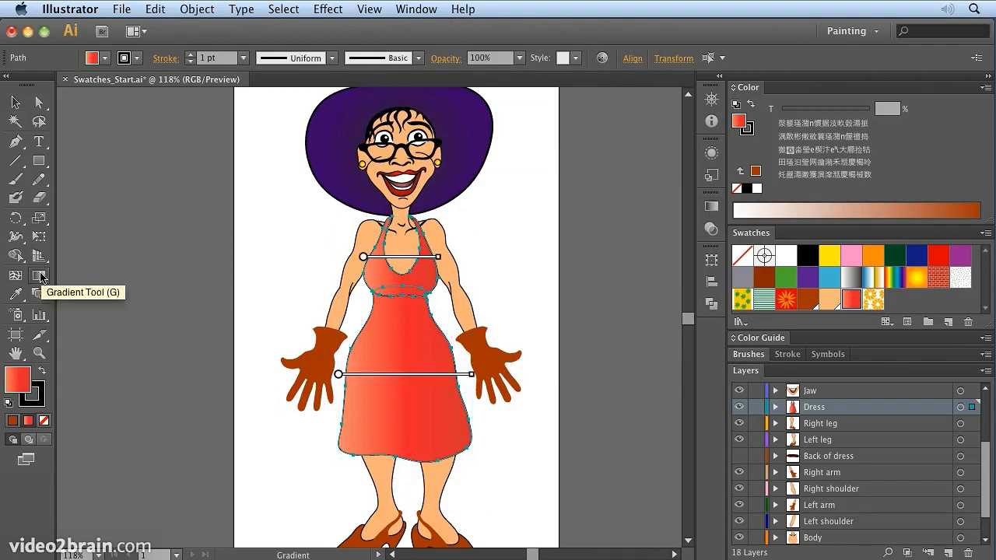
{"action": "mouse_move", "coordinate": [389, 266]}
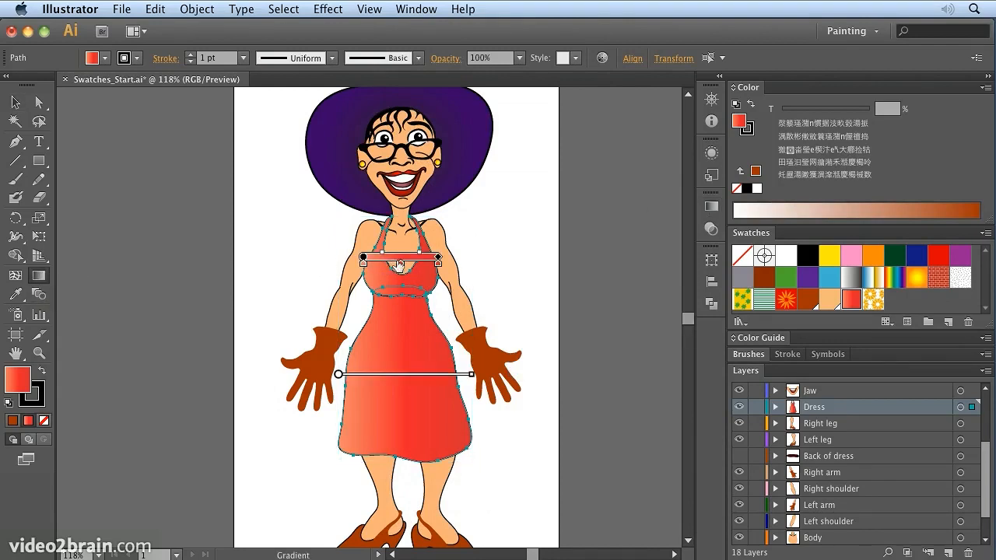
{"action": "mouse_move", "coordinate": [355, 380]}
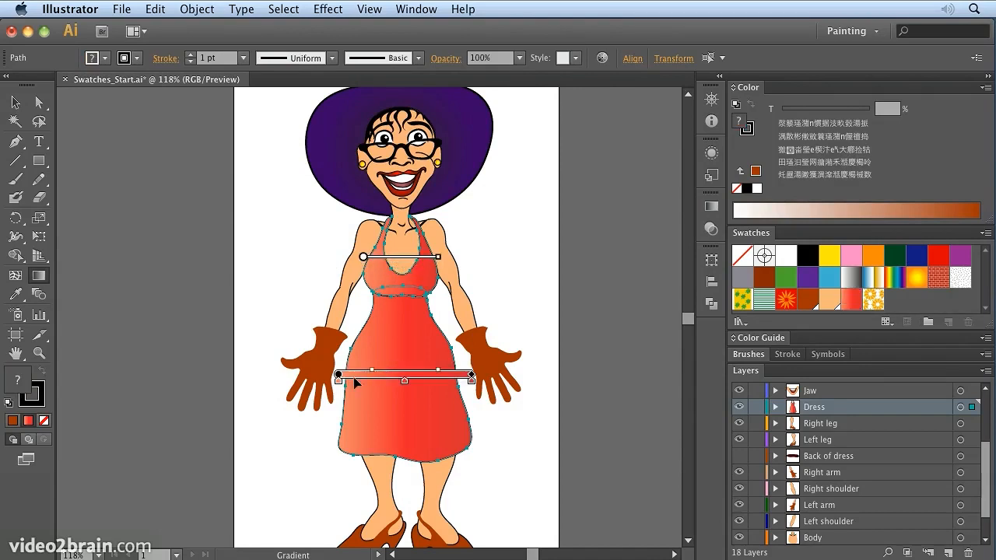
{"action": "left_click_drag", "start_coordinate": [336, 381], "coordinate": [412, 384]}
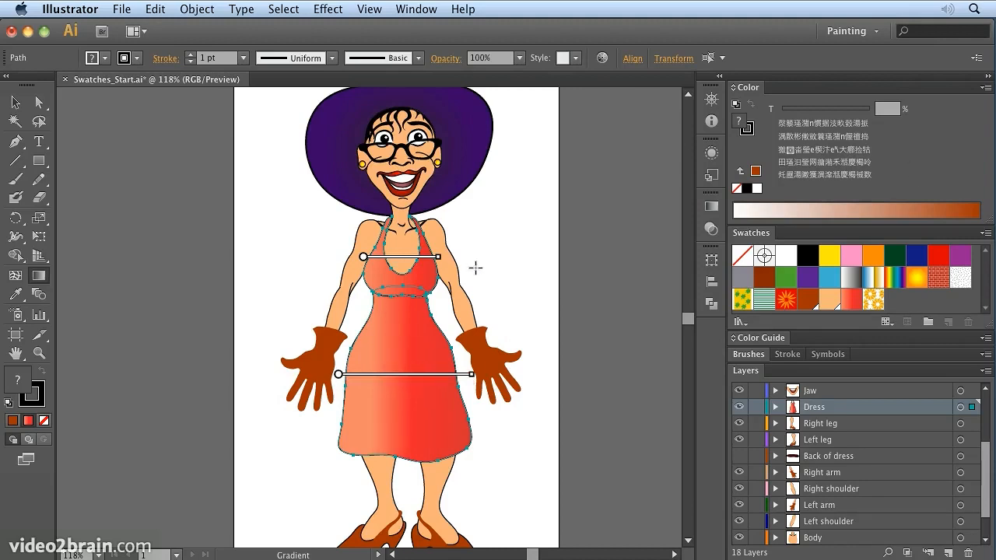
Step: Try the Coronation and Flowery dress patterns on the dress, and open the "Orange for clothes" swatch options without changing them
{"action": "left_click", "coordinate": [873, 302]}
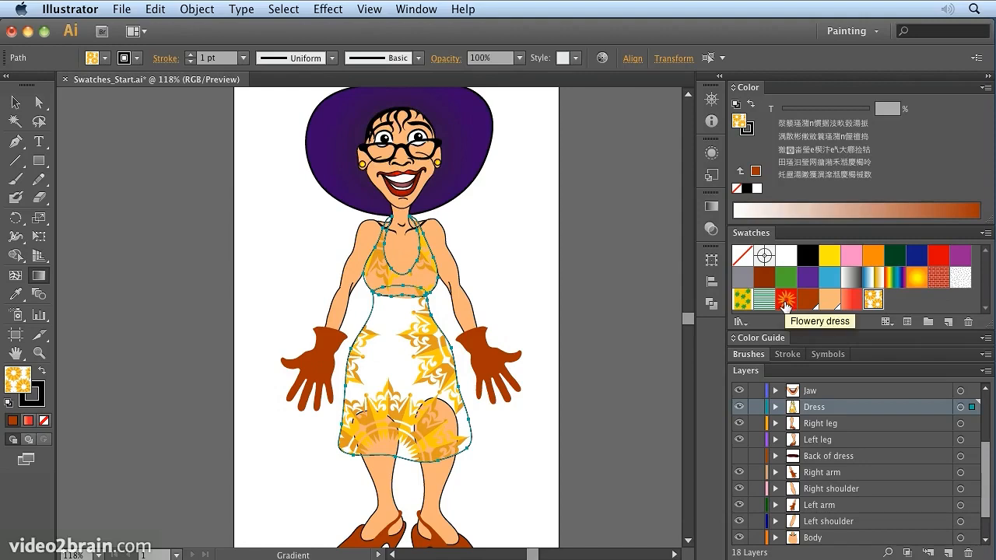
{"action": "left_click", "coordinate": [784, 299]}
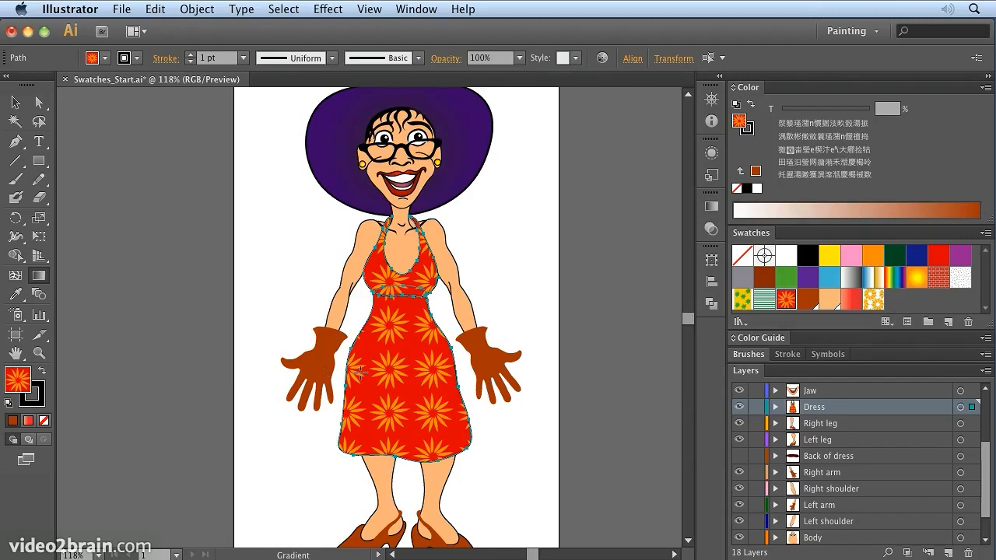
{"action": "double_click", "coordinate": [808, 301]}
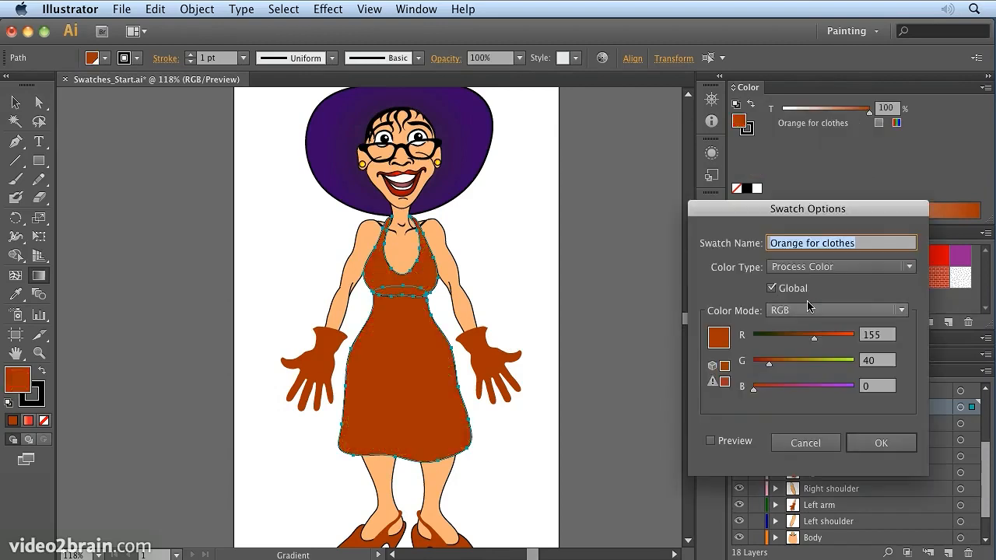
{"action": "left_click", "coordinate": [809, 448]}
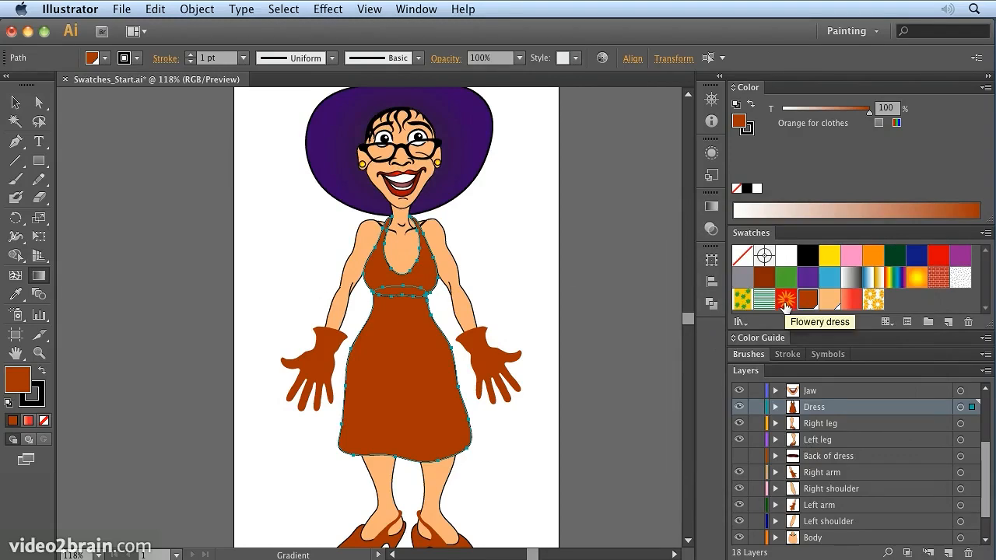
Step: Fill the skirt and bodice with the Flowery dress pattern and deselect them
{"action": "left_click", "coordinate": [784, 305]}
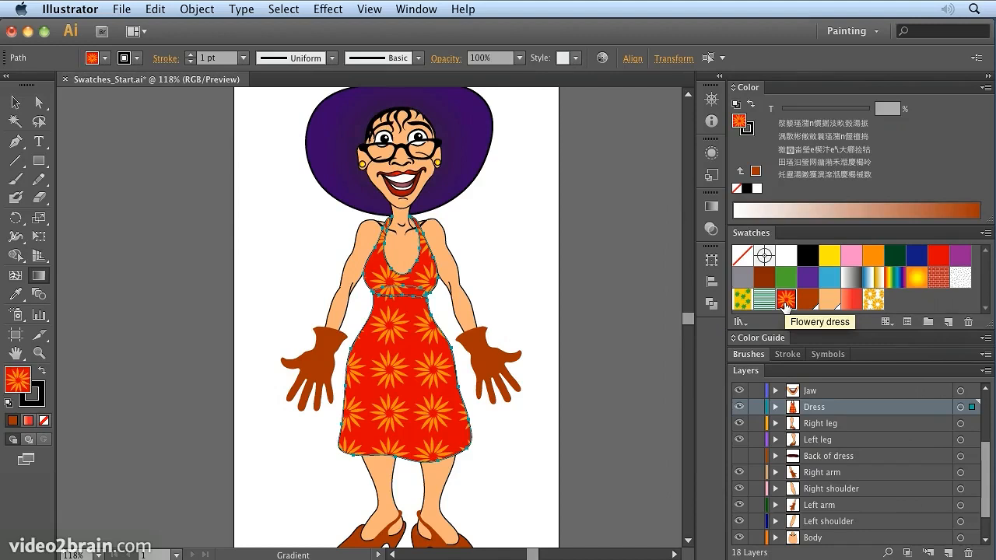
{"action": "key", "text": "super+shift+a"}
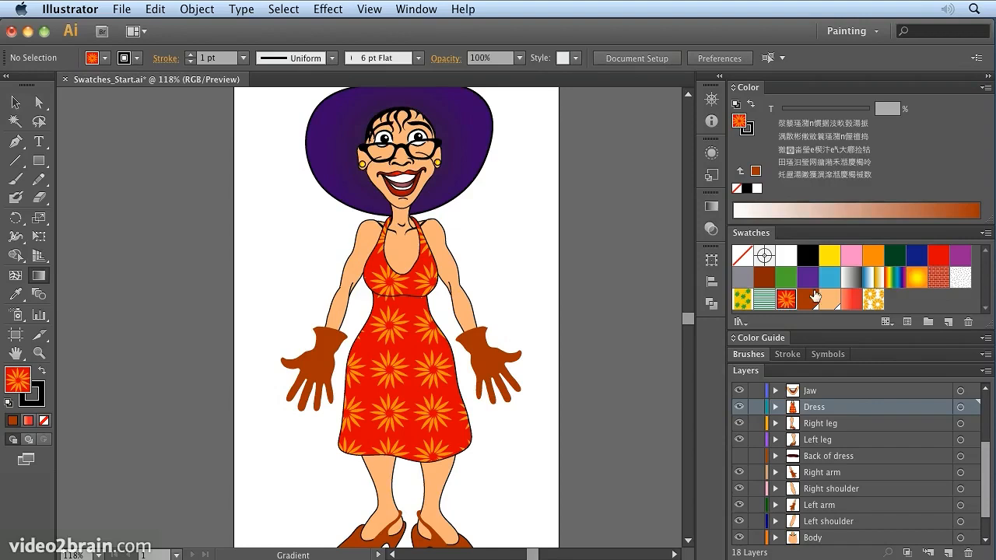
Step: Change the global "Orange for clothes" swatch to a dark brown of R 43, G 32, B 0 with the preview on
{"action": "double_click", "coordinate": [808, 299]}
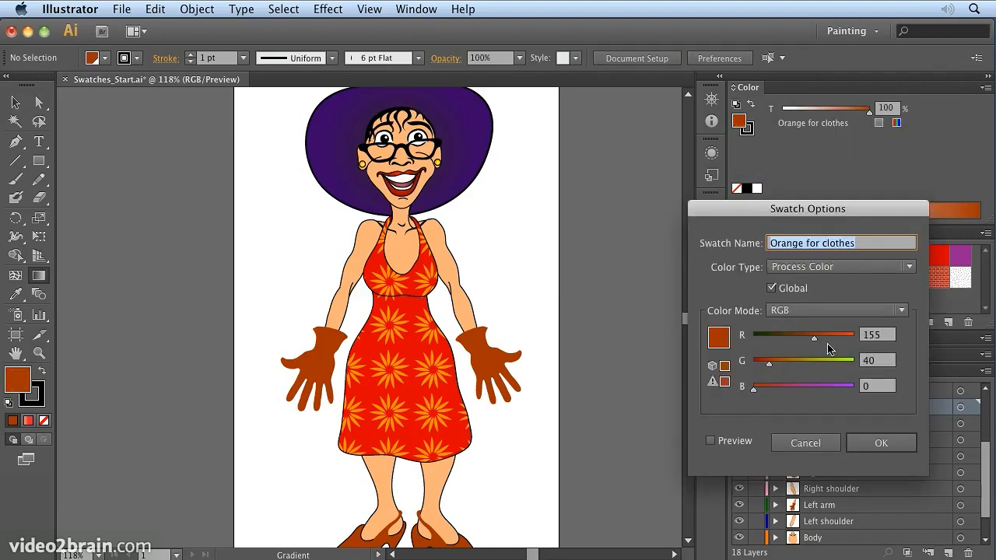
{"action": "left_click_drag", "start_coordinate": [813, 339], "coordinate": [789, 346]}
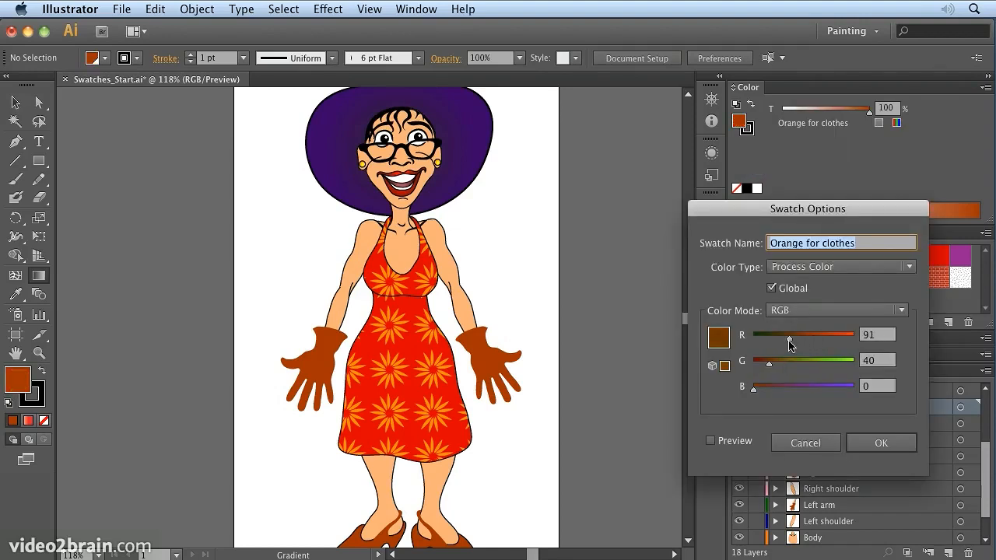
{"action": "left_click", "coordinate": [709, 441]}
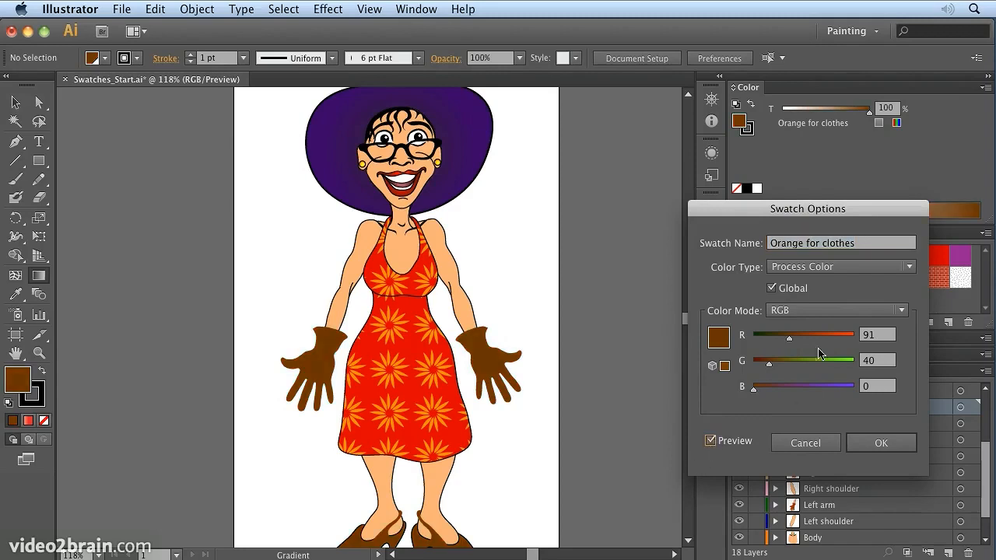
{"action": "left_click", "coordinate": [782, 339]}
{"action": "left_click_drag", "start_coordinate": [782, 344], "coordinate": [775, 344]}
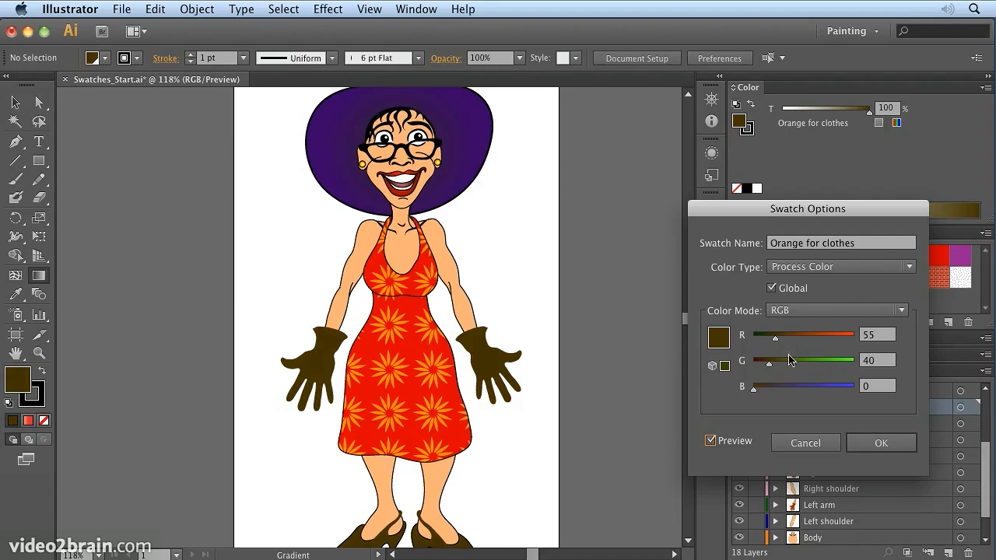
{"action": "left_click_drag", "start_coordinate": [779, 346], "coordinate": [767, 367]}
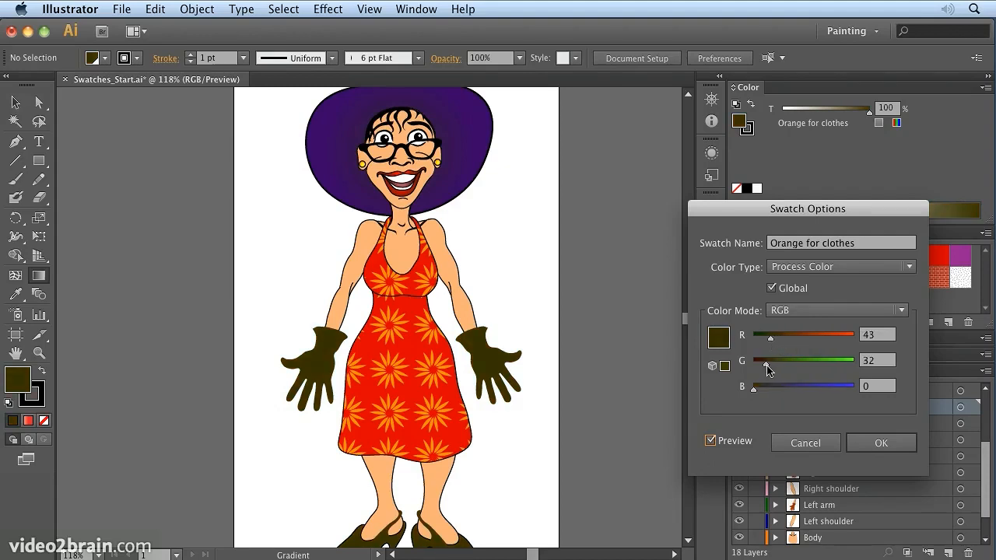
{"action": "left_click", "coordinate": [879, 443]}
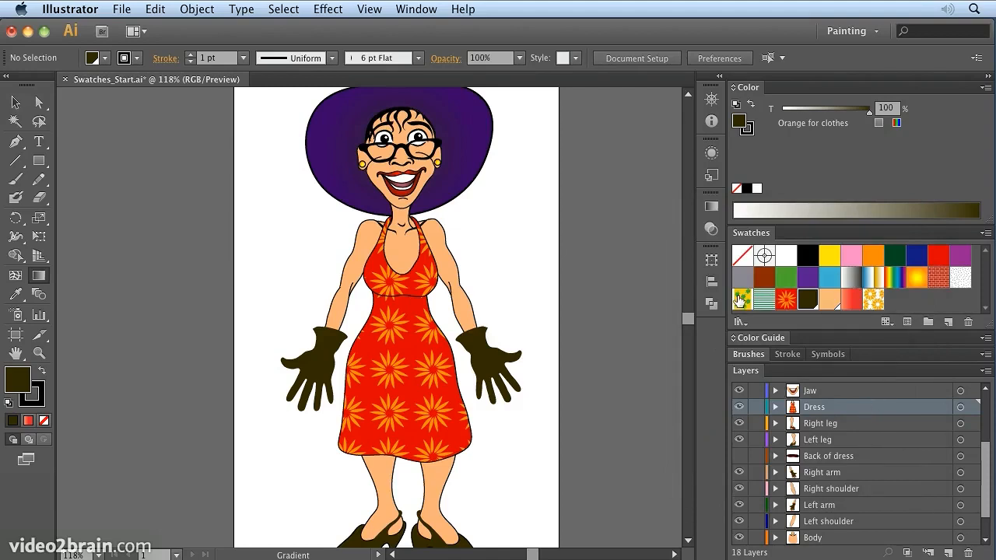
Step: Select all the artwork of the cartoon woman with a Selection tool marquee
{"action": "left_click", "coordinate": [12, 104]}
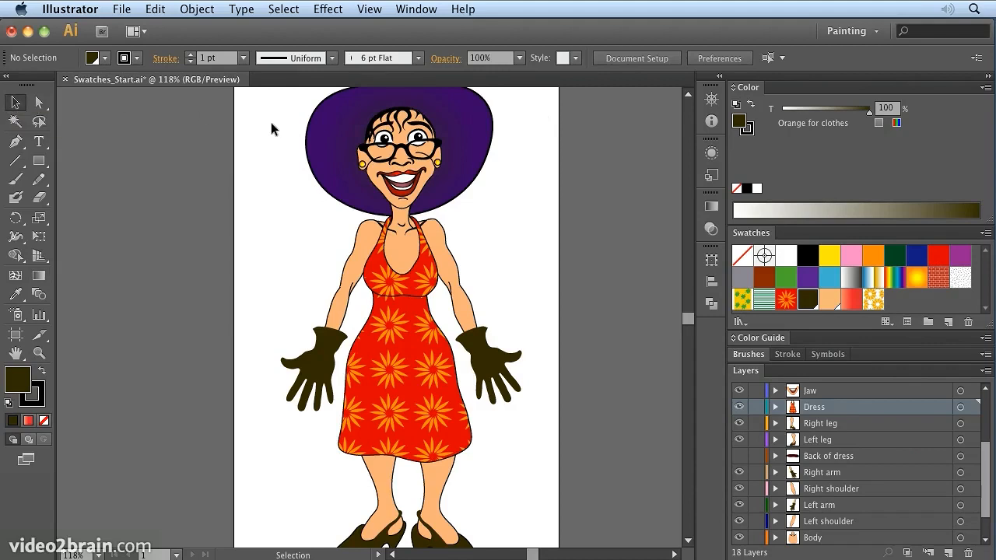
{"action": "left_click_drag", "start_coordinate": [268, 127], "coordinate": [553, 549]}
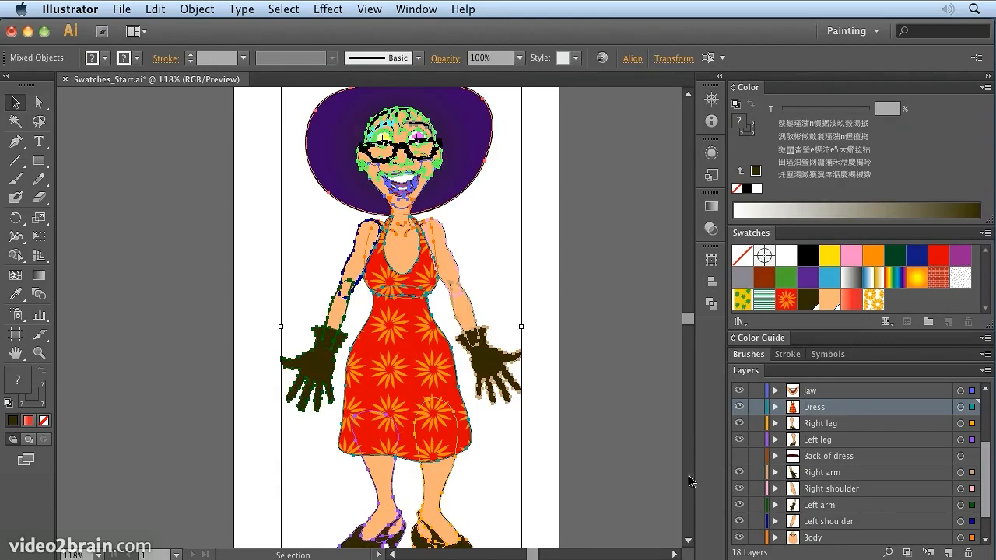
Step: Show only the gradient swatches of the document, then switch to showing only the pattern swatches
{"action": "left_click", "coordinate": [890, 325]}
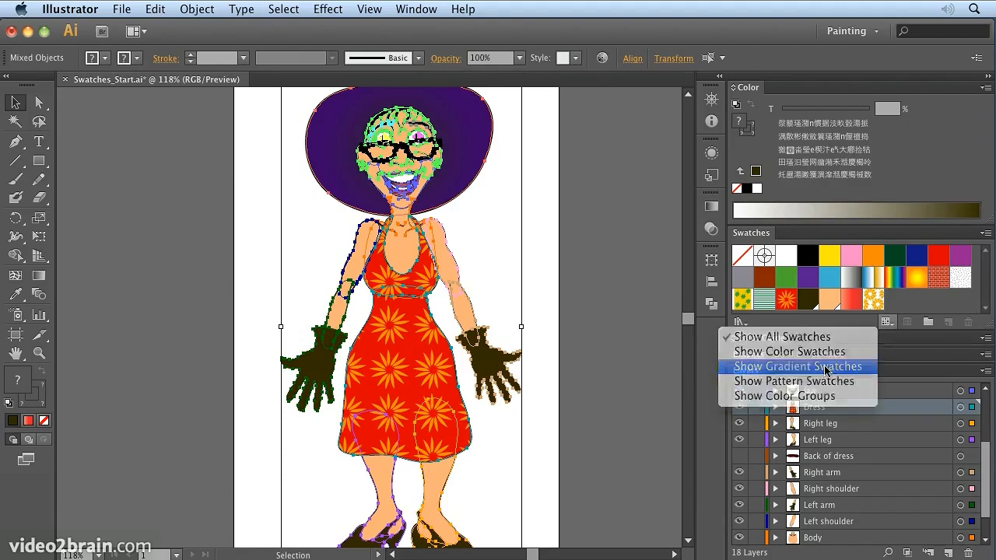
{"action": "left_click", "coordinate": [825, 367]}
{"action": "left_click", "coordinate": [892, 325]}
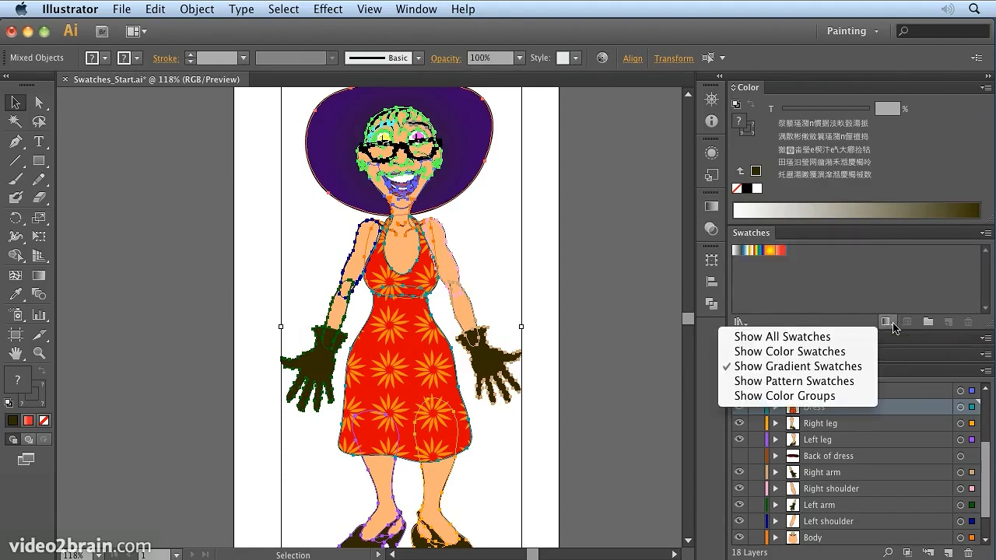
{"action": "left_click", "coordinate": [821, 381]}
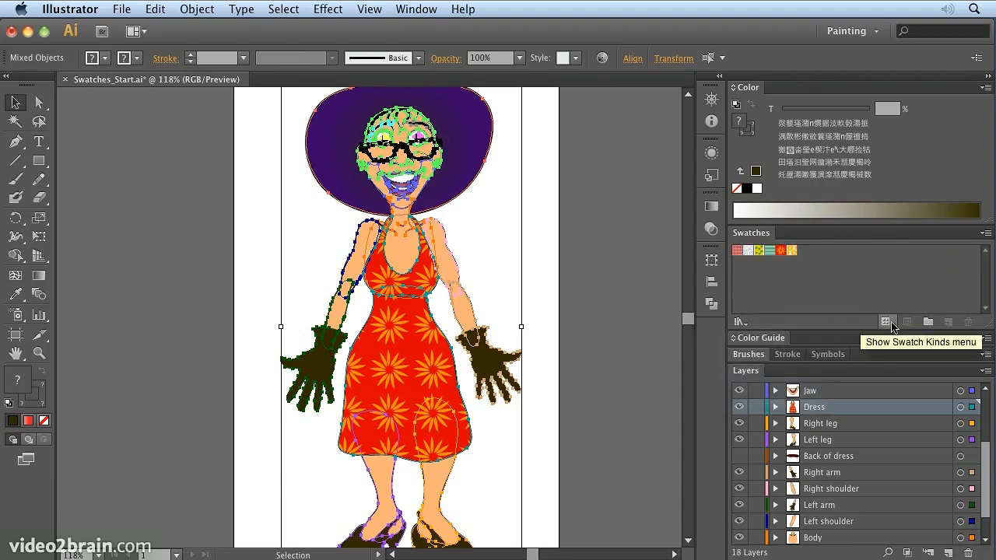
Step: Show all swatch kinds again and create a color group named "Maria artwork group" from the selected artwork, including swatches for tints
{"action": "left_click", "coordinate": [891, 326]}
{"action": "left_click", "coordinate": [794, 345]}
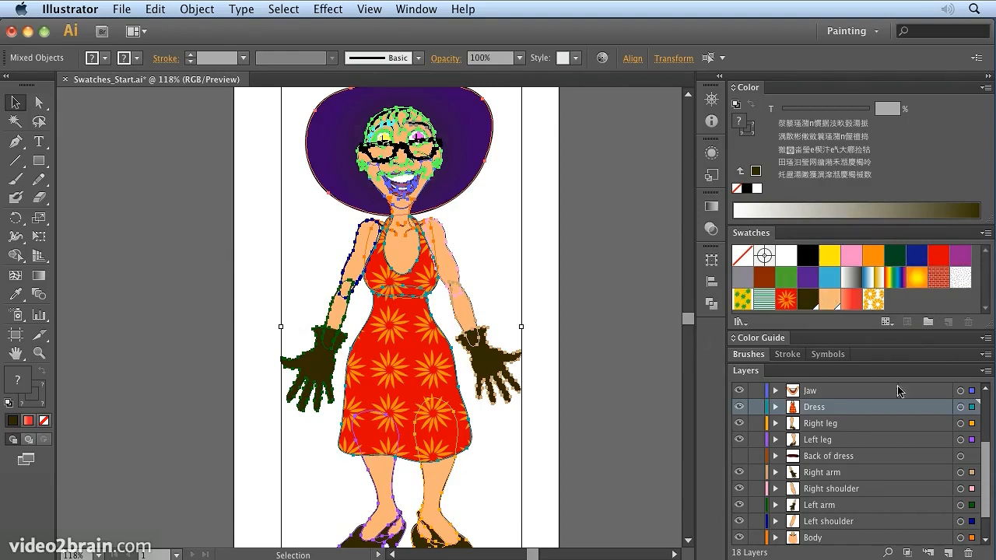
{"action": "left_click", "coordinate": [928, 323]}
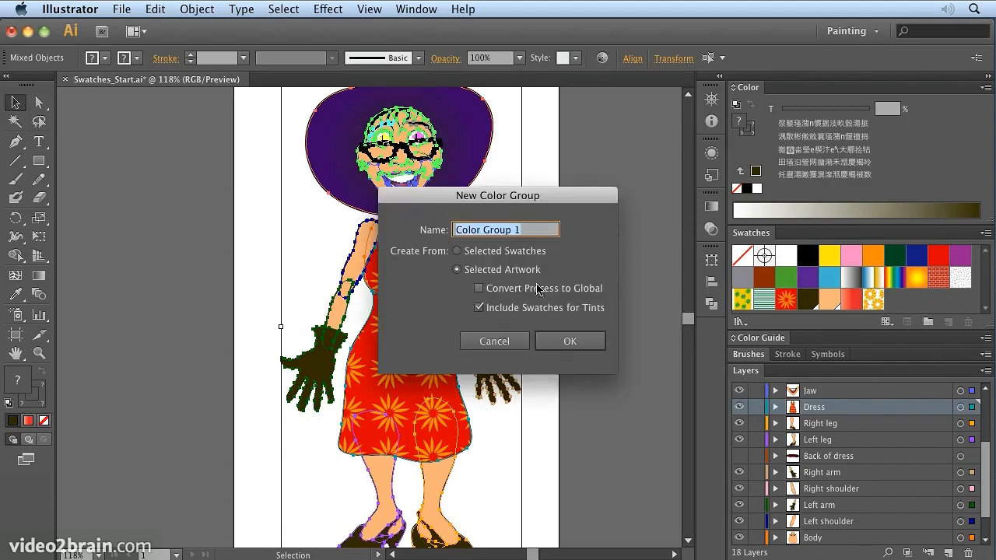
{"action": "type", "text": "Maria artwork"}
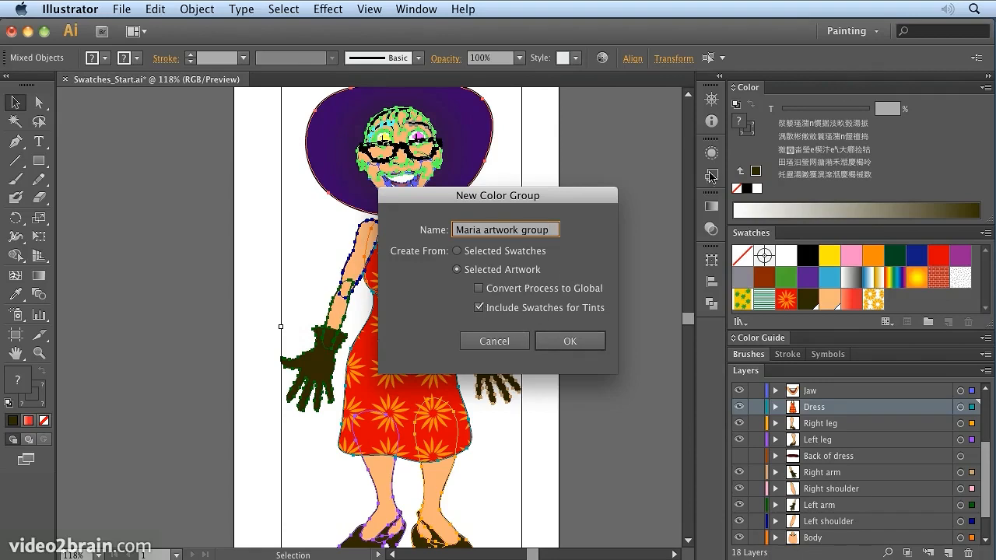
{"action": "left_click", "coordinate": [570, 342]}
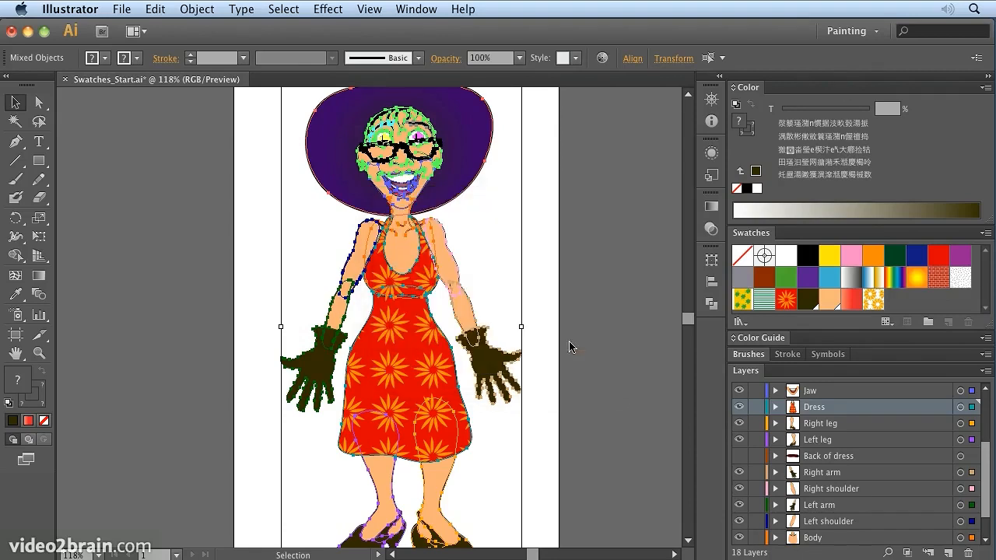
Step: Display the document's swatches as small thumbnails and deselect the artwork of the cartoon woman
{"action": "left_click_drag", "start_coordinate": [985, 270], "coordinate": [985, 289]}
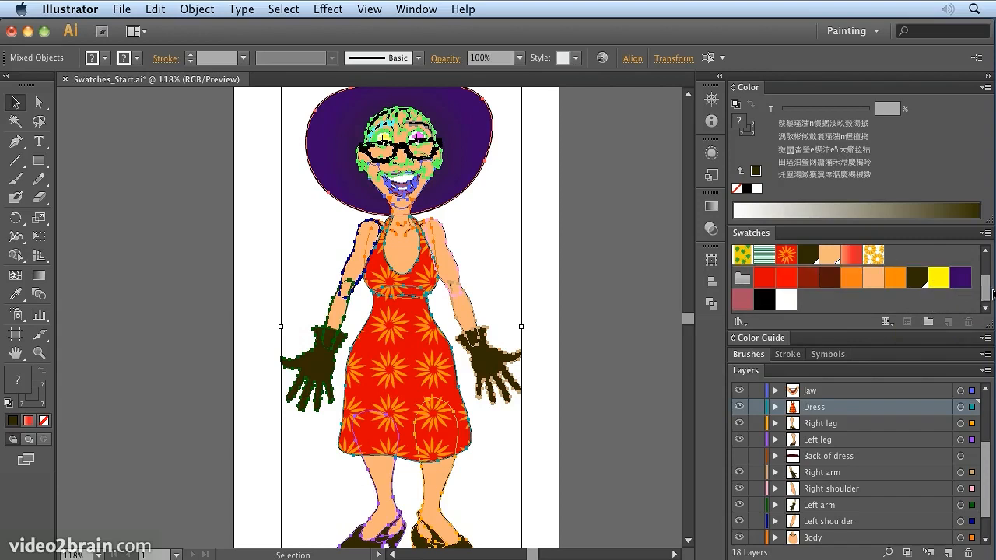
{"action": "scroll", "coordinate": [984, 296], "scroll_direction": "up", "scroll_amount": 2}
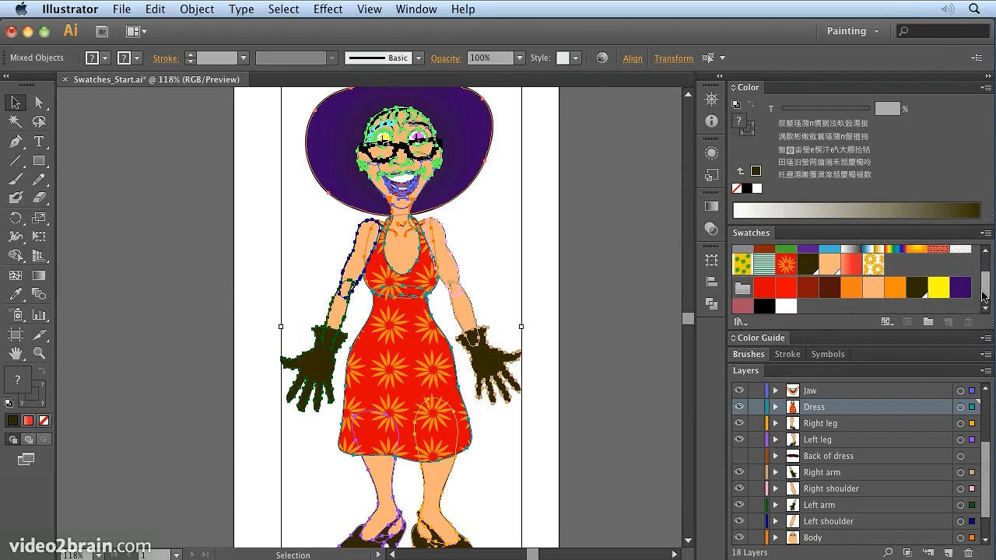
{"action": "scroll", "coordinate": [984, 296], "scroll_direction": "down", "scroll_amount": 1}
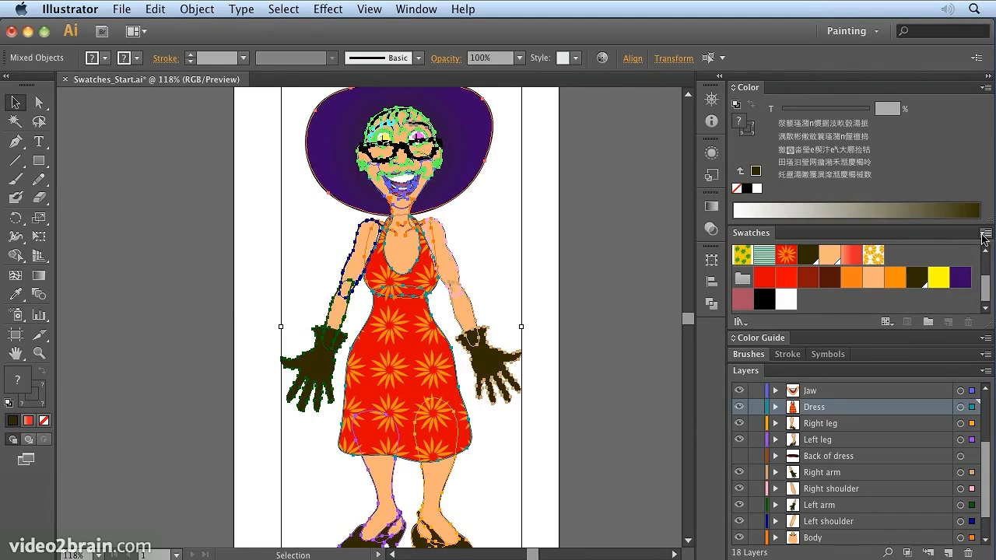
{"action": "left_click", "coordinate": [984, 234]}
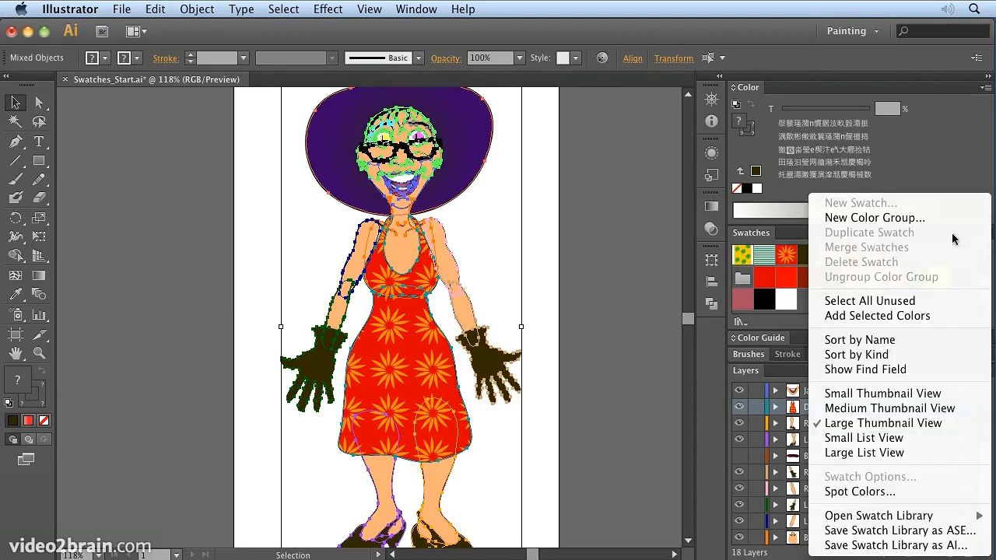
{"action": "left_click", "coordinate": [845, 401]}
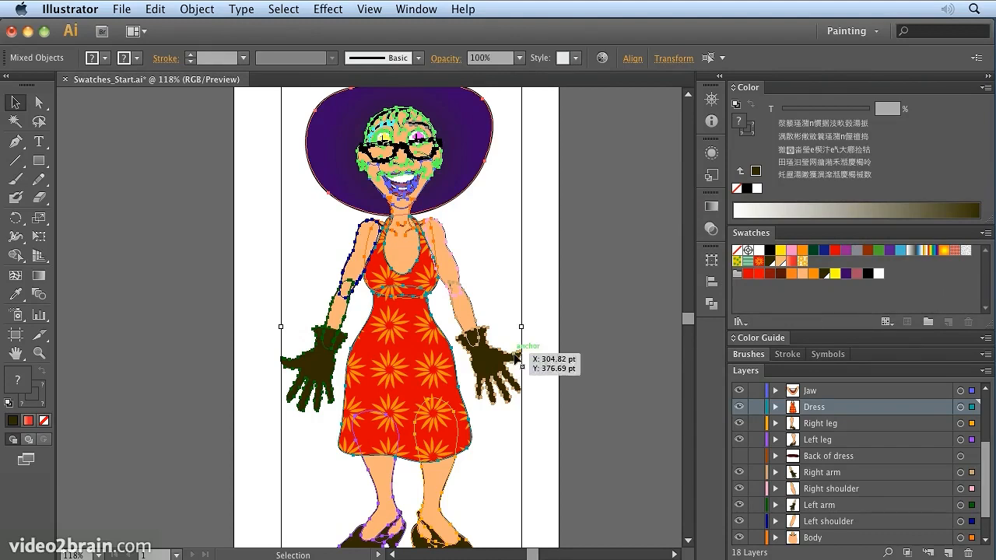
{"action": "left_click", "coordinate": [543, 356]}
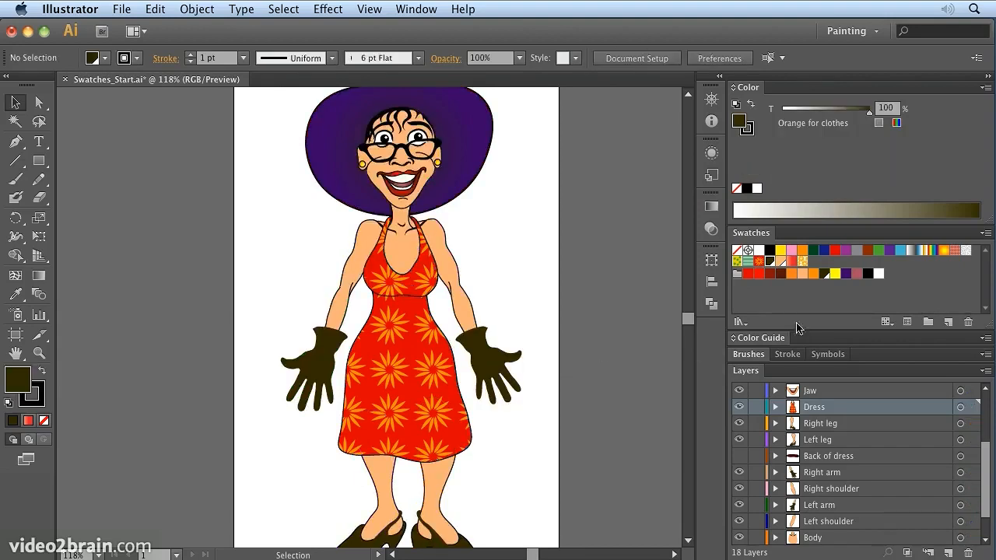
Step: View the swatch options of the "Orange for clothes" swatch and close them without changes
{"action": "left_click", "coordinate": [984, 236]}
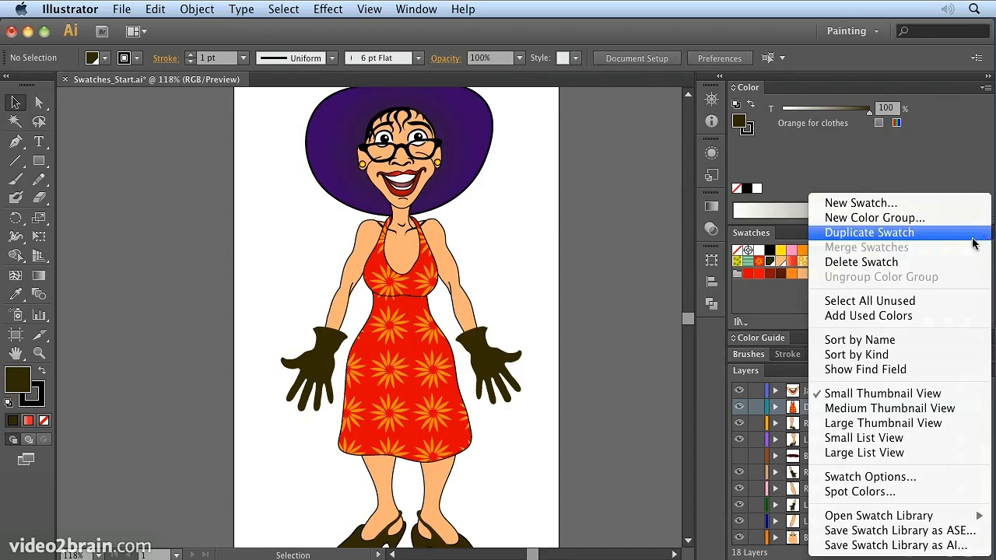
{"action": "mouse_move", "coordinate": [879, 519]}
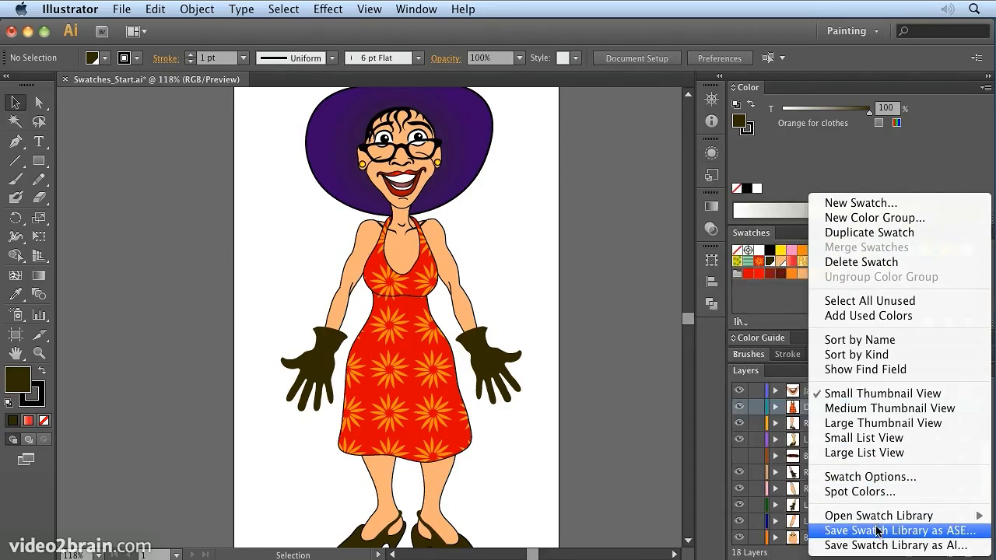
{"action": "left_click", "coordinate": [873, 476]}
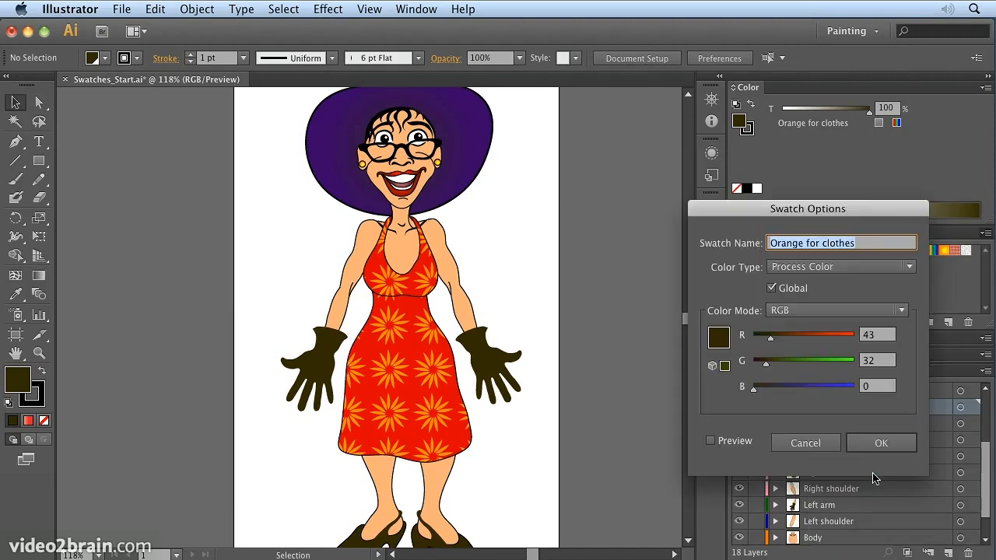
{"action": "left_click", "coordinate": [817, 444]}
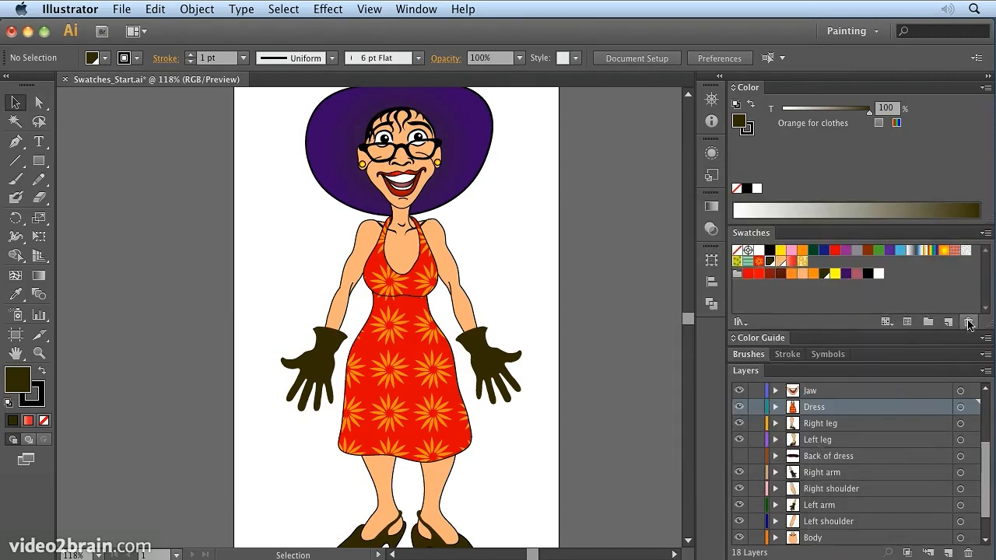
Step: Save the document's swatches as an AI swatch library named "Maria Swatches" in the Swatches folder
{"action": "left_click", "coordinate": [984, 233]}
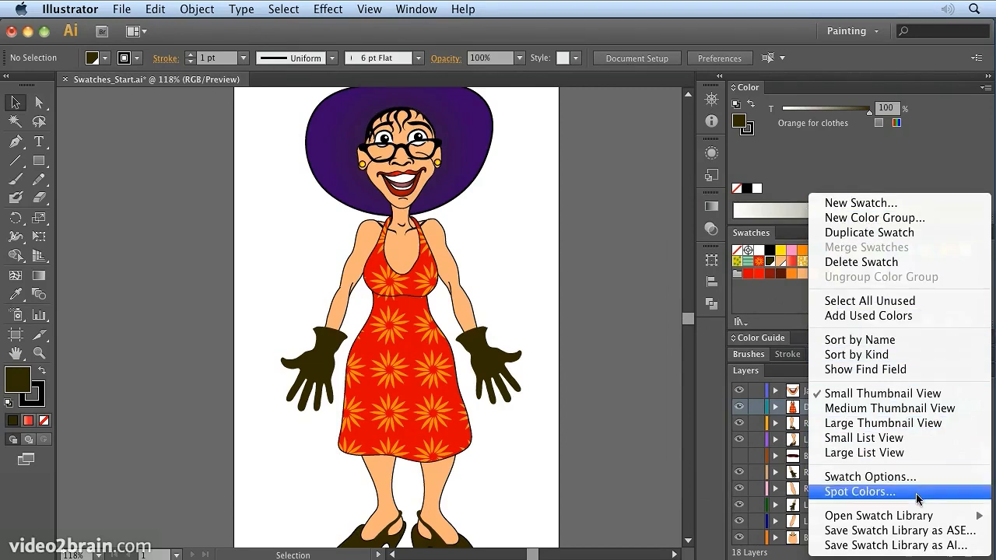
{"action": "mouse_move", "coordinate": [906, 514]}
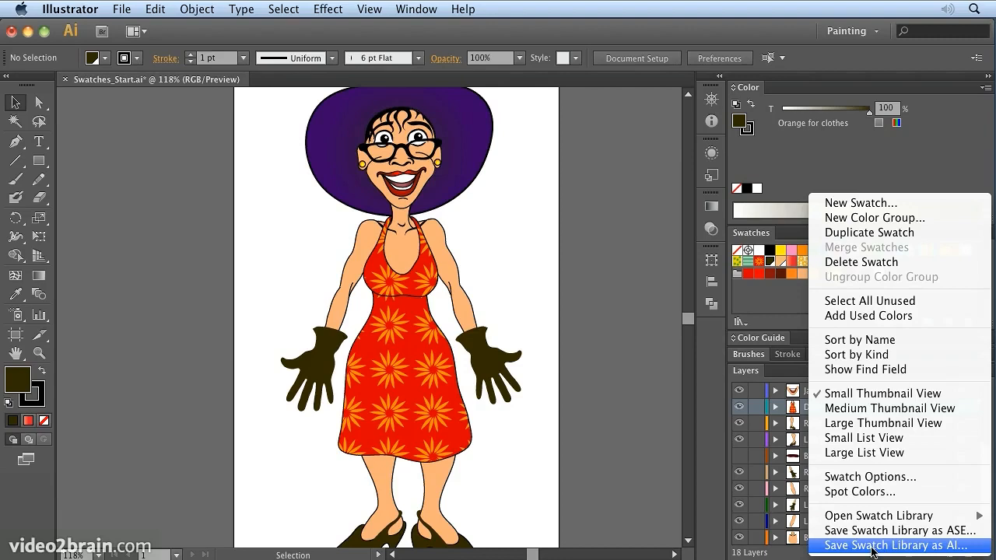
{"action": "left_click", "coordinate": [872, 546]}
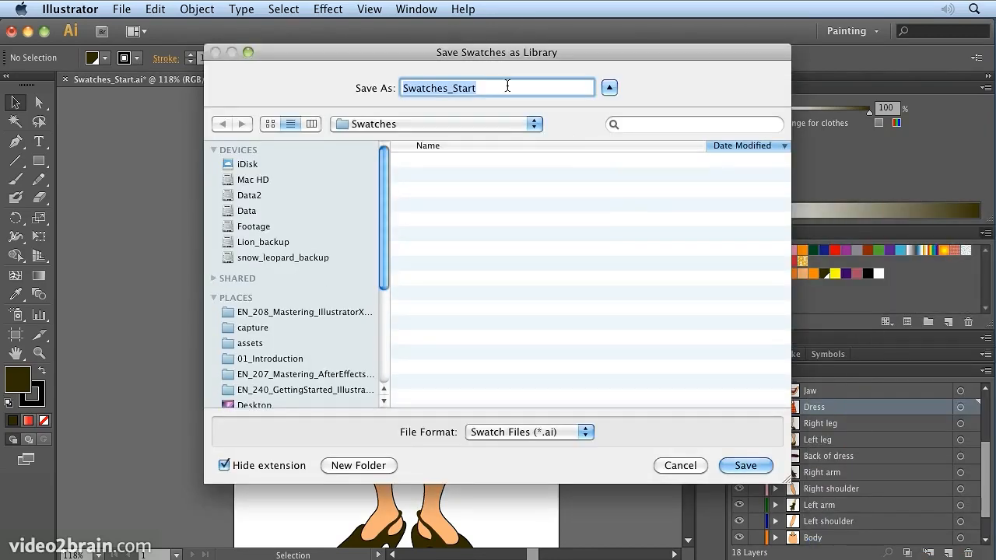
{"action": "left_click", "coordinate": [507, 85]}
{"action": "type", "text": "Maria Swatches"}
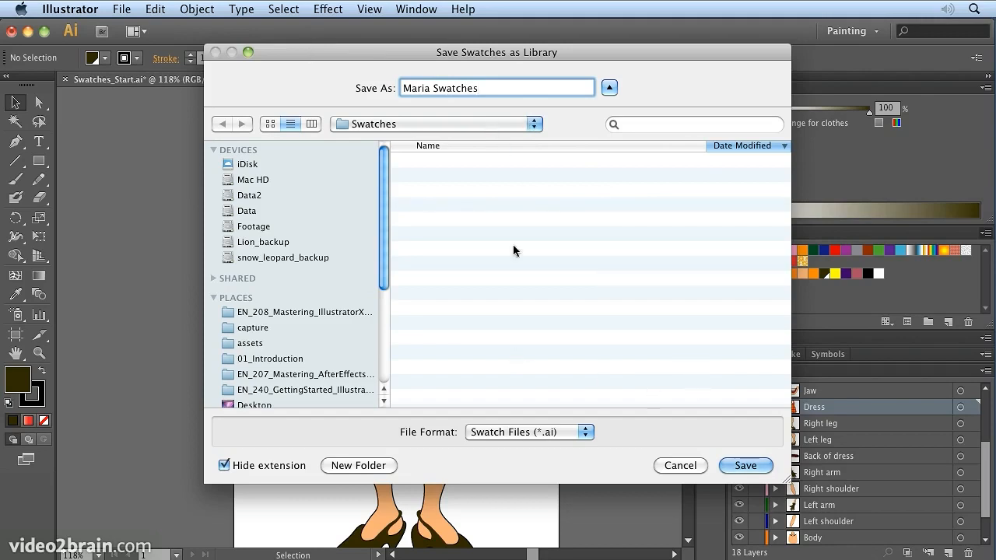
{"action": "left_click", "coordinate": [745, 465]}
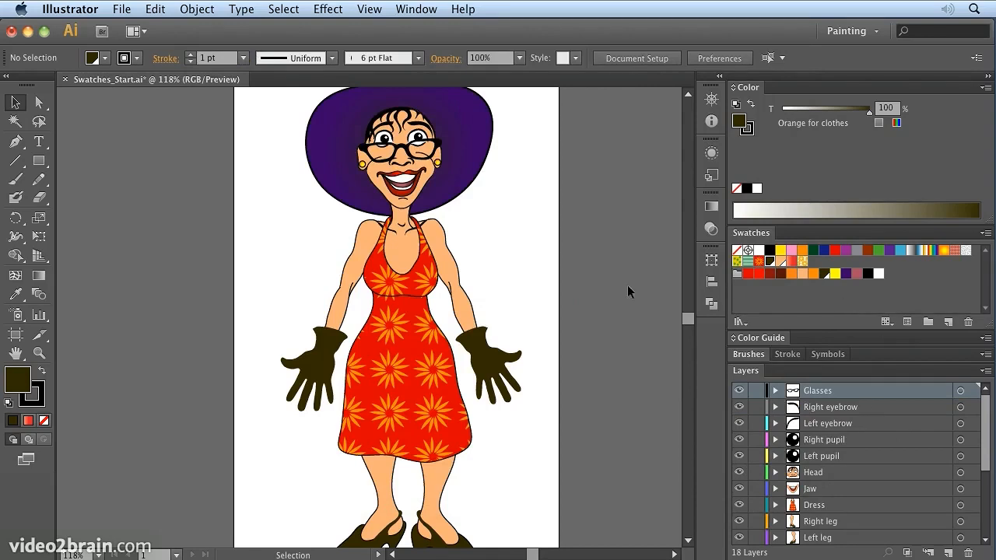
Step: Browse the Swatches folder for another swatch library to open, and leave without opening one
{"action": "left_click", "coordinate": [985, 233]}
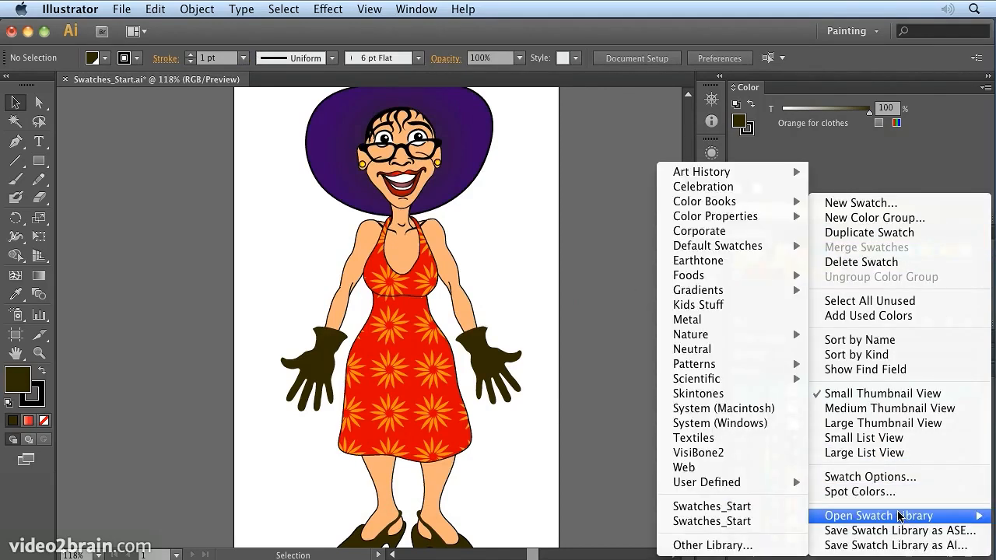
{"action": "left_click", "coordinate": [688, 545]}
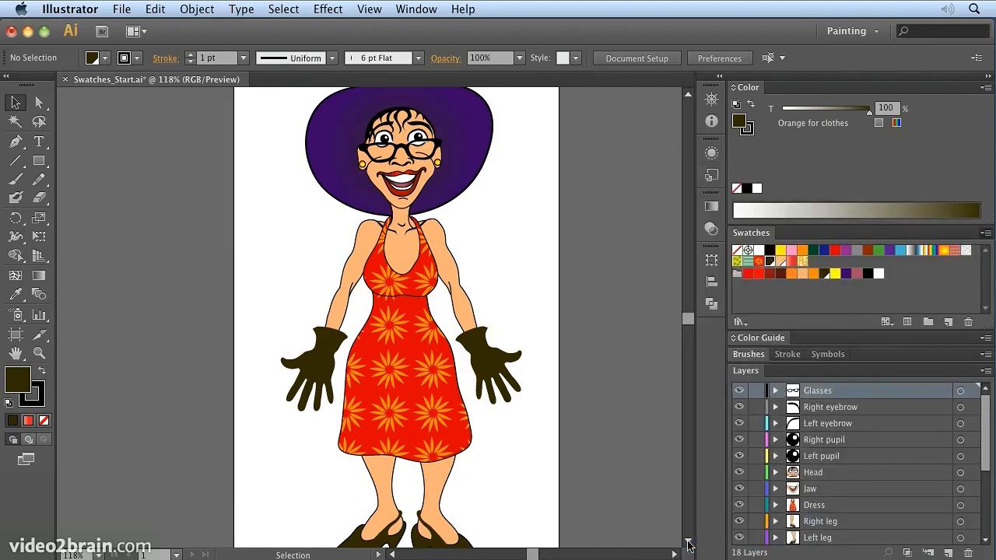
{"action": "double_click", "coordinate": [420, 134]}
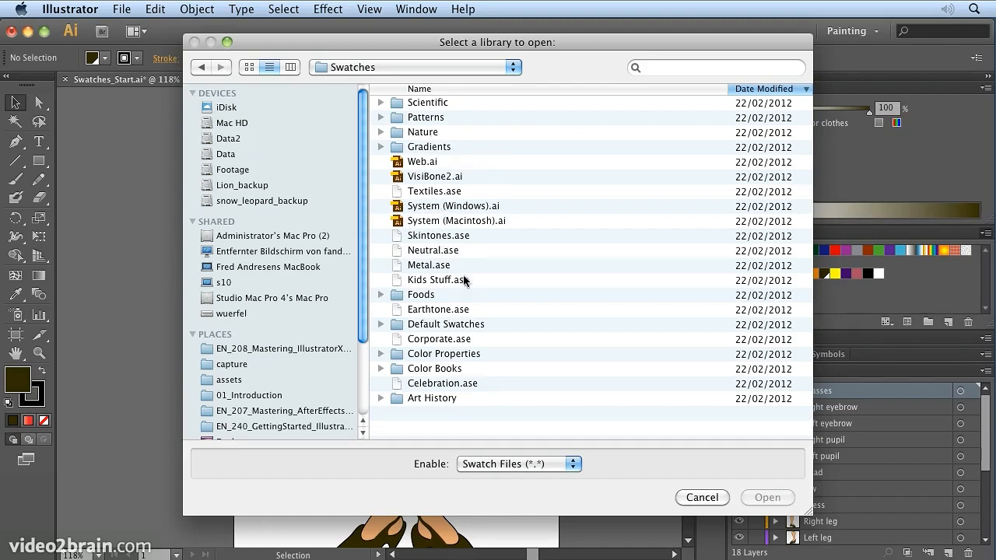
{"action": "left_click", "coordinate": [701, 499]}
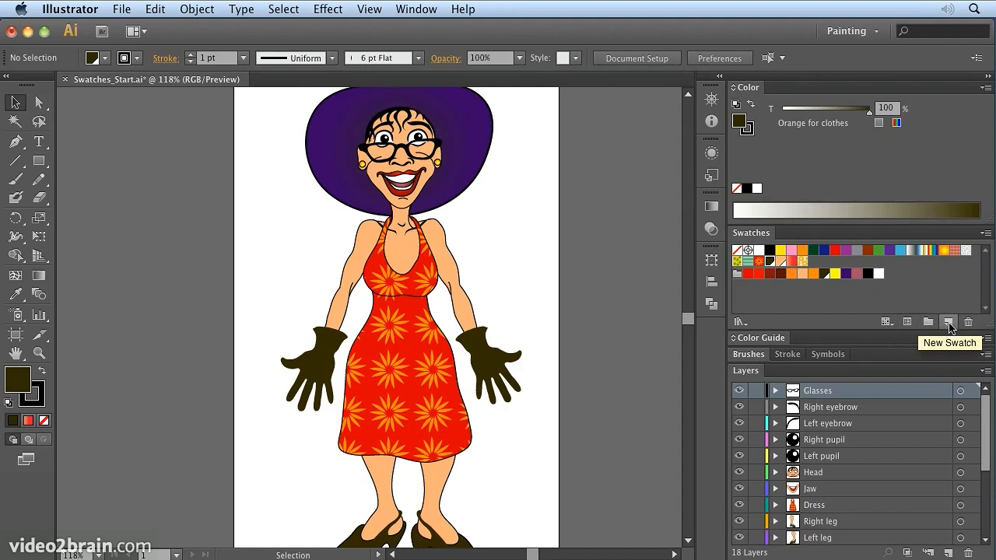
Step: Look at the settings for a new swatch and the list of available swatch libraries, leaving both without changes
{"action": "left_click", "coordinate": [948, 323]}
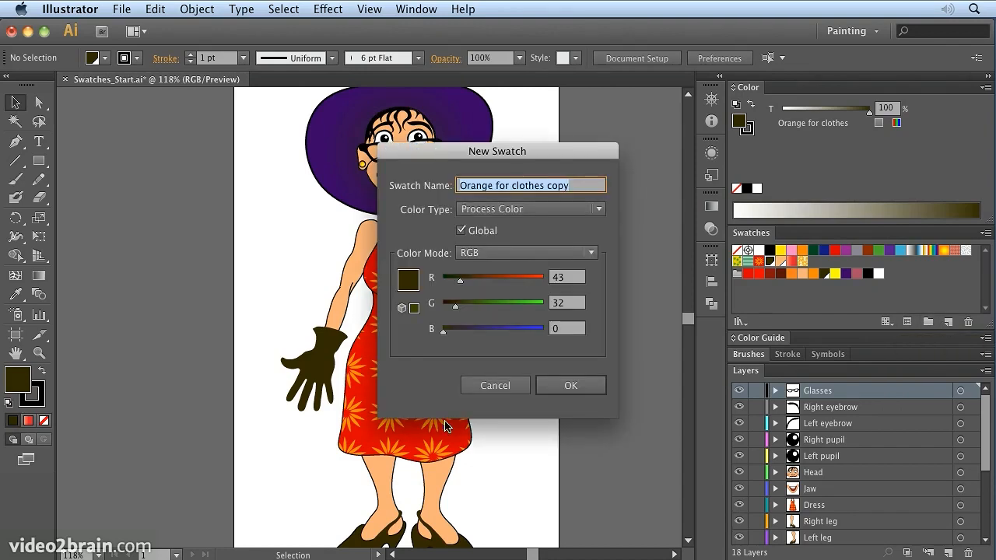
{"action": "left_click", "coordinate": [498, 385]}
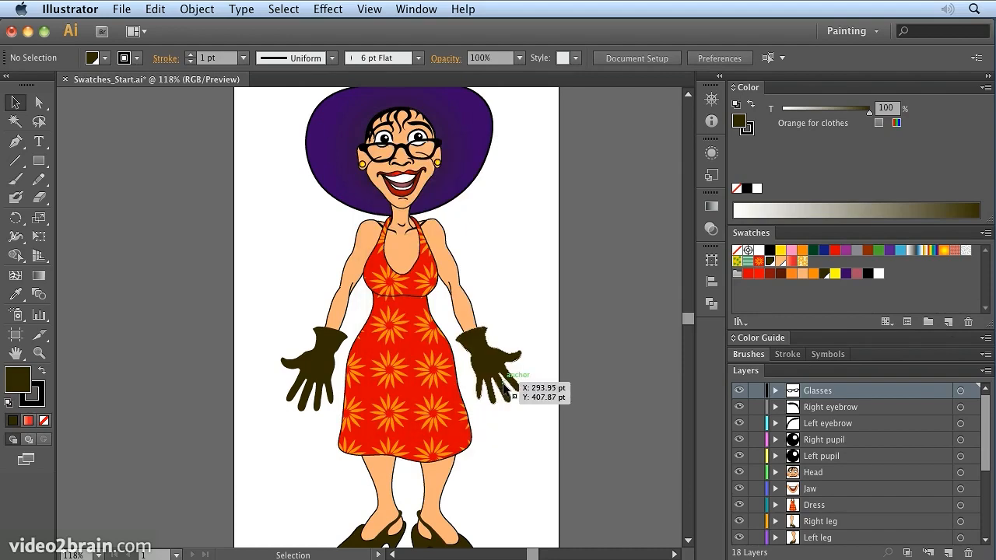
{"action": "left_click", "coordinate": [741, 322]}
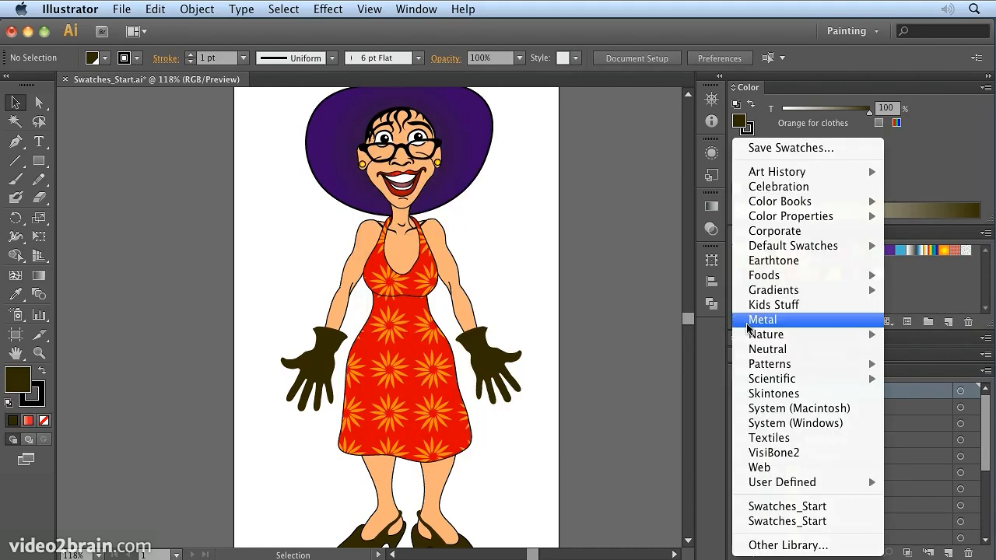
{"action": "left_click", "coordinate": [914, 287]}
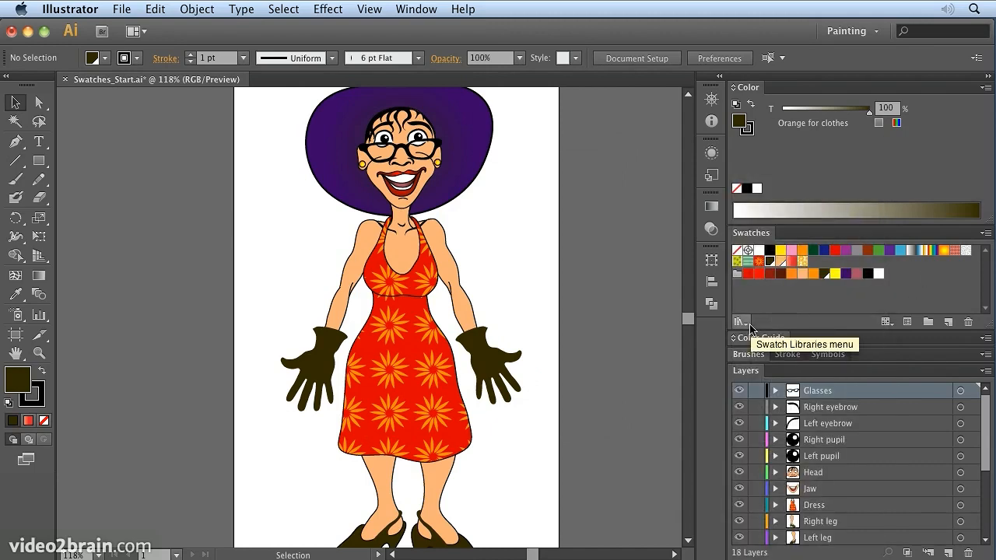